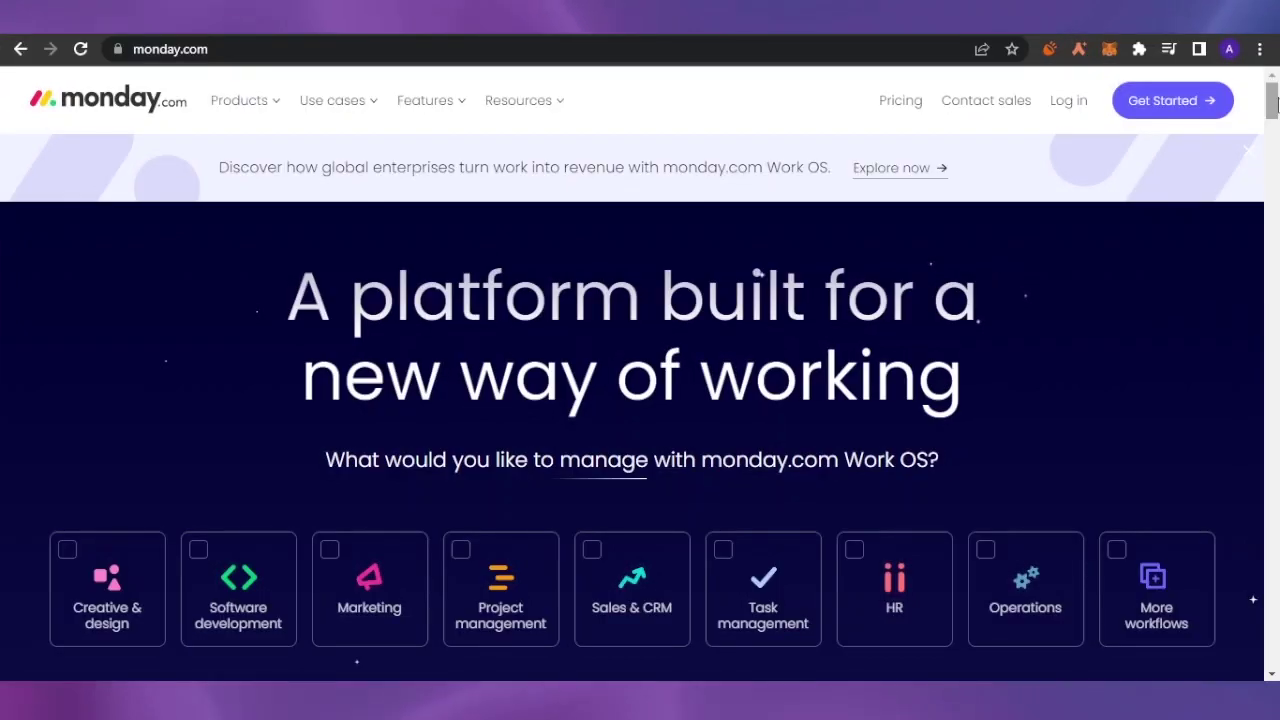
- Look through the monday.com homepage, from the workflow categories to the customer logos
mouse_move(1271, 93)
mouse_down()
mouse_move(1271, 139)
mouse_move(1272, 112)
mouse_up()
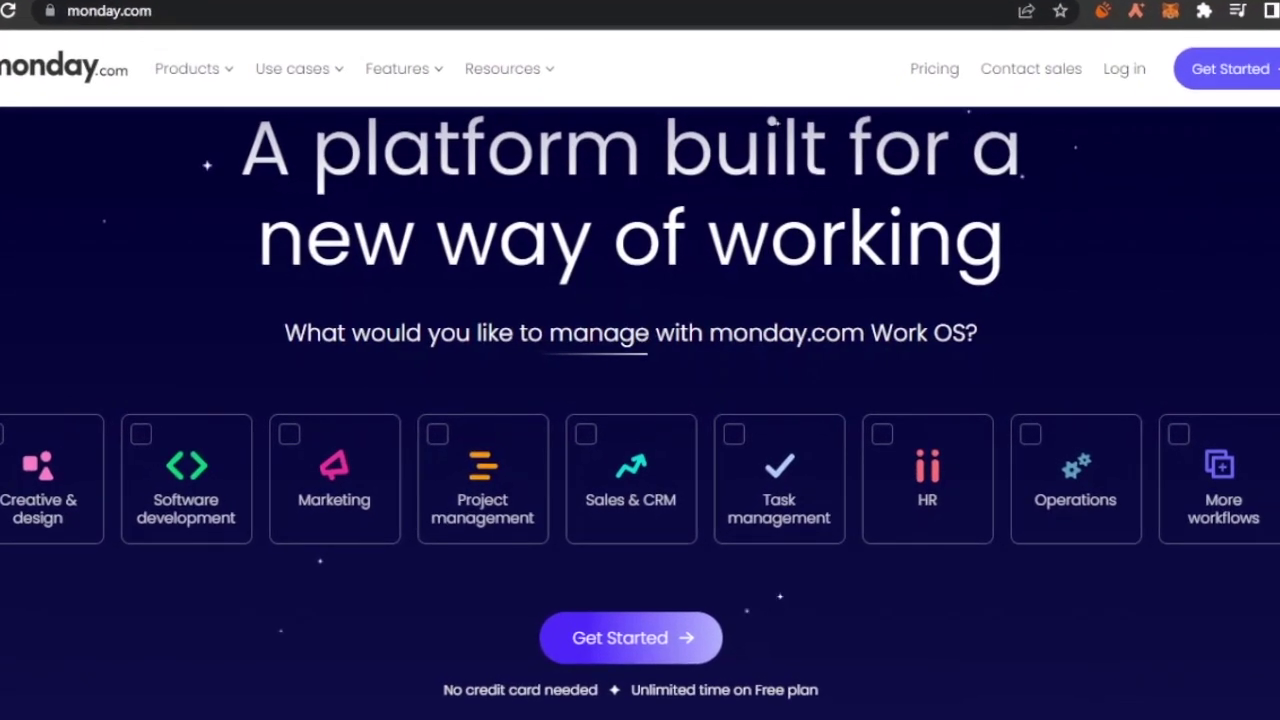
scroll(640, 412, up, 2)
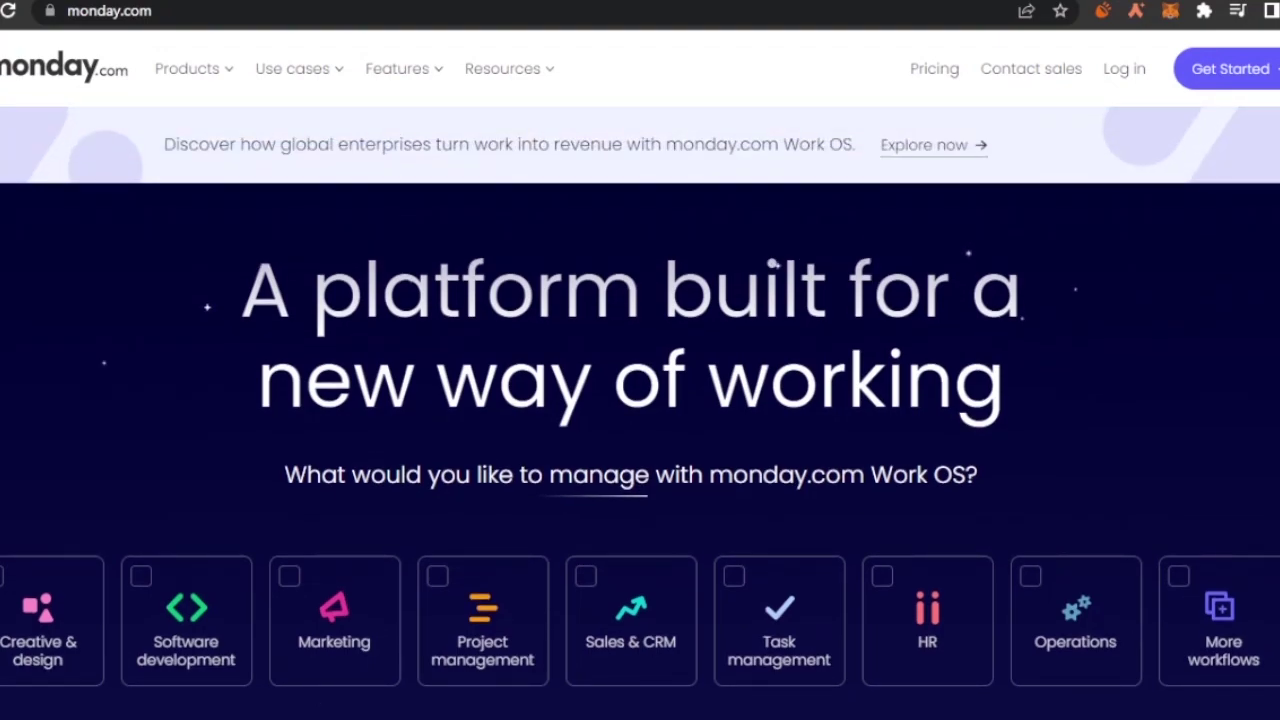
scroll(640, 400, down, 1)
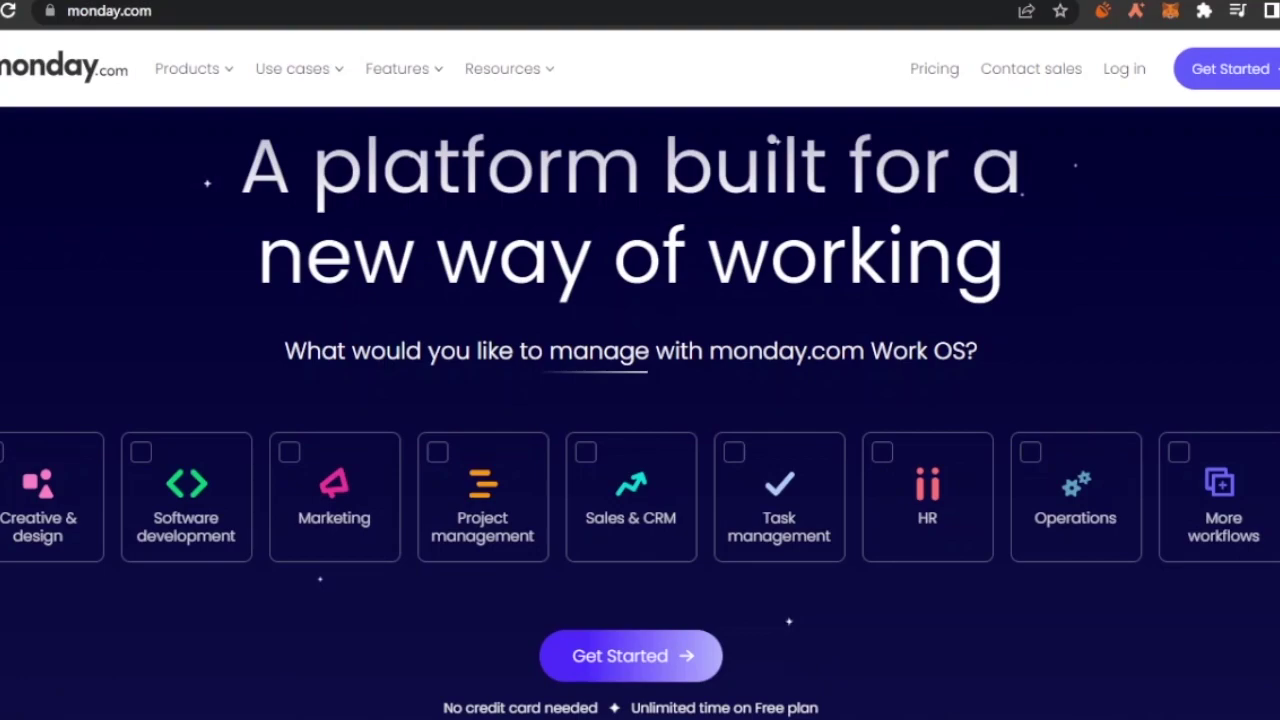
scroll(640, 412, up, 1)
scroll(640, 412, down, 7)
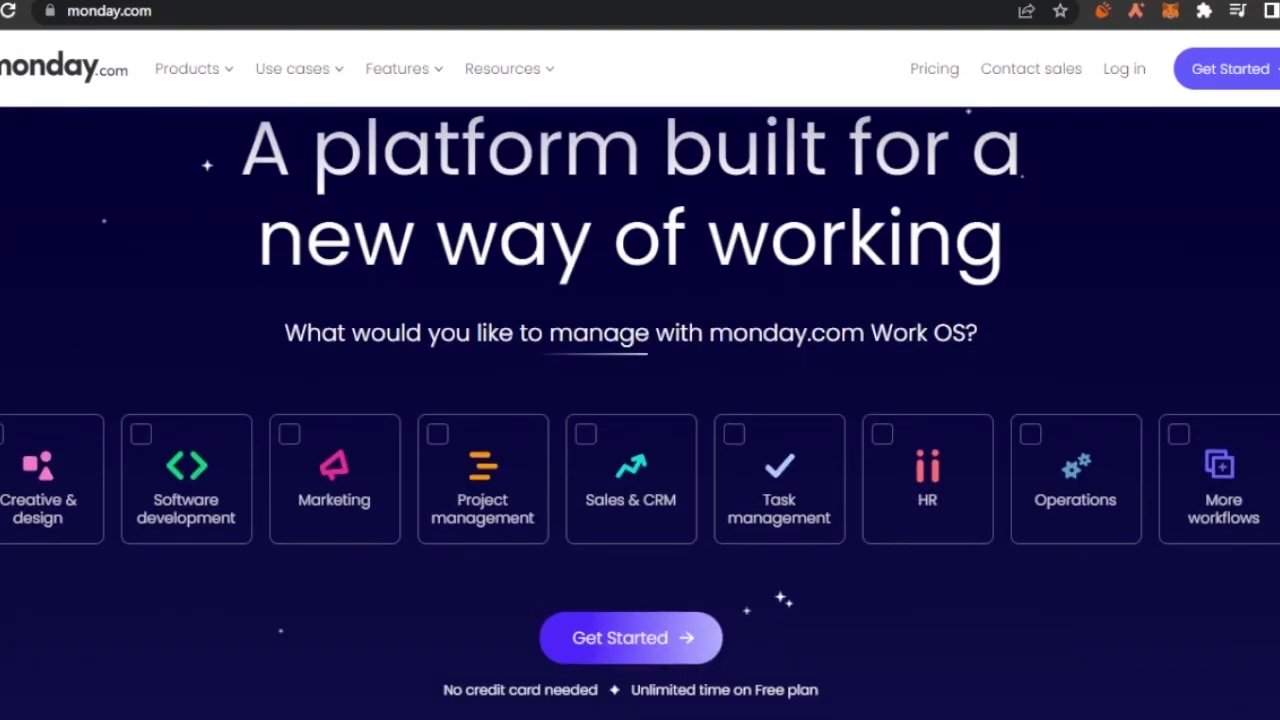
scroll(640, 412, down, 4)
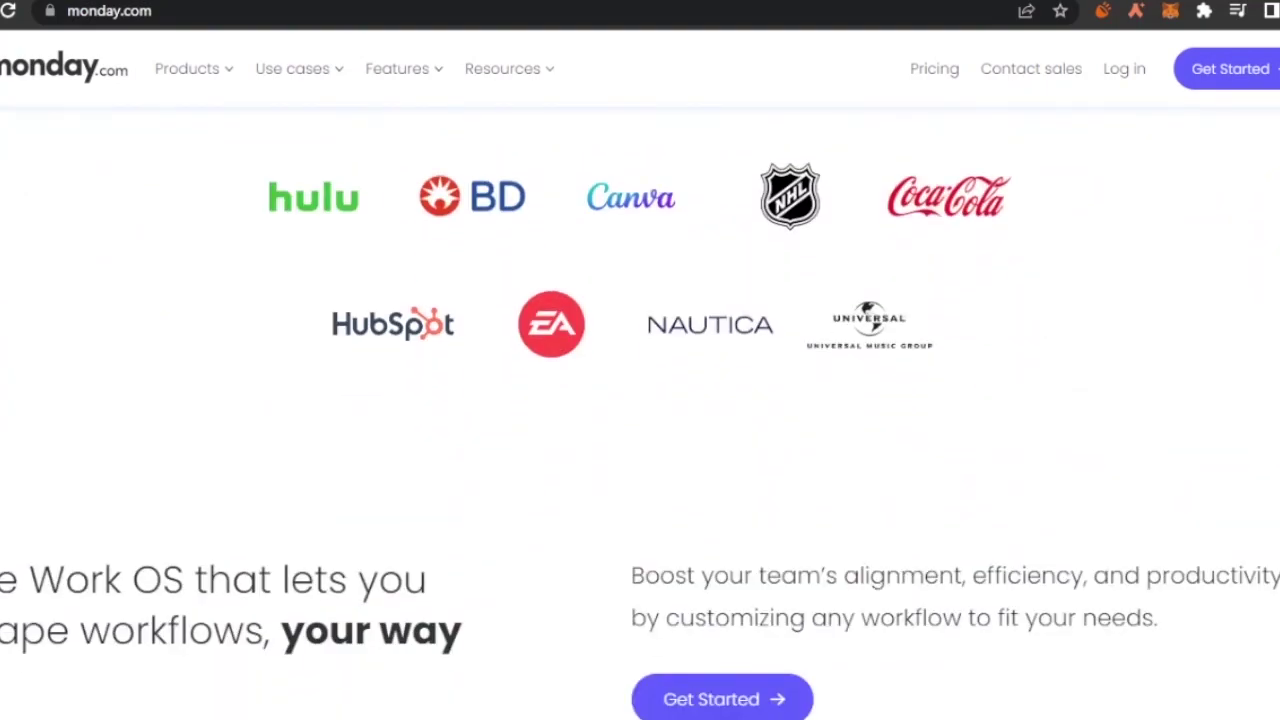
scroll(640, 412, up, 10)
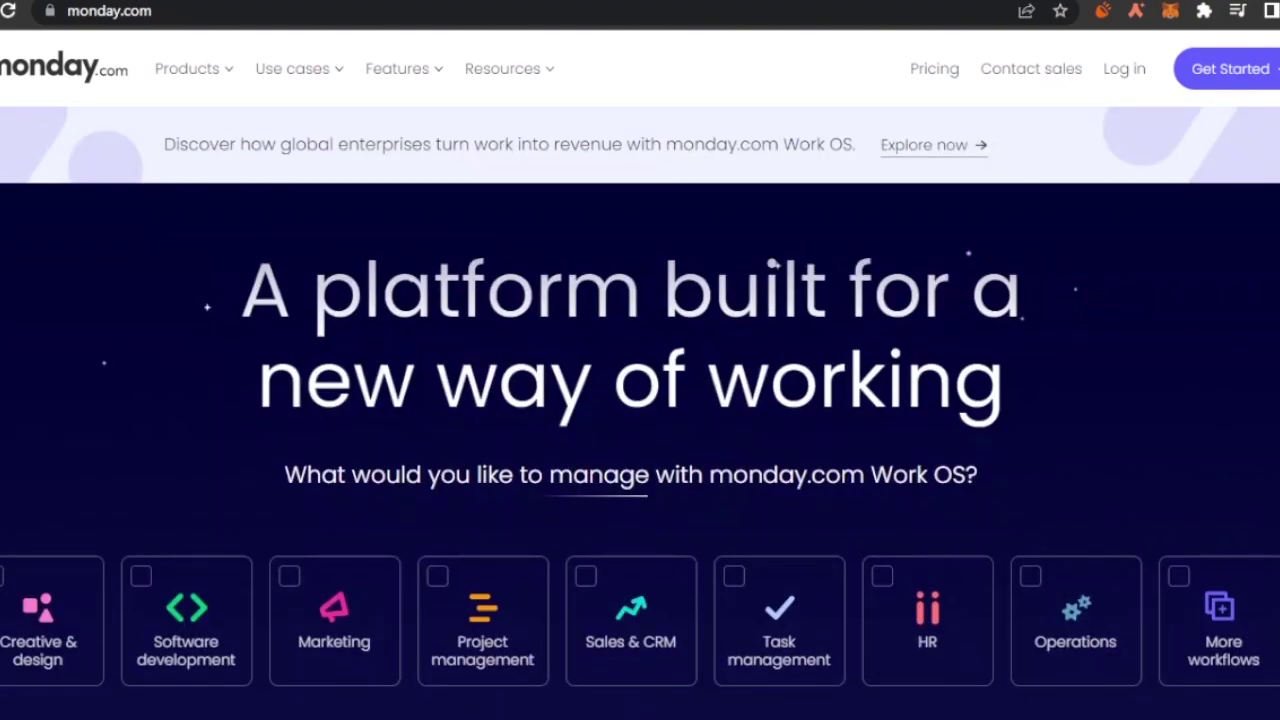
- Sign up for free with Google, enter the account name, and agree to the Terms of Service and Privacy Policy
click(1245, 68)
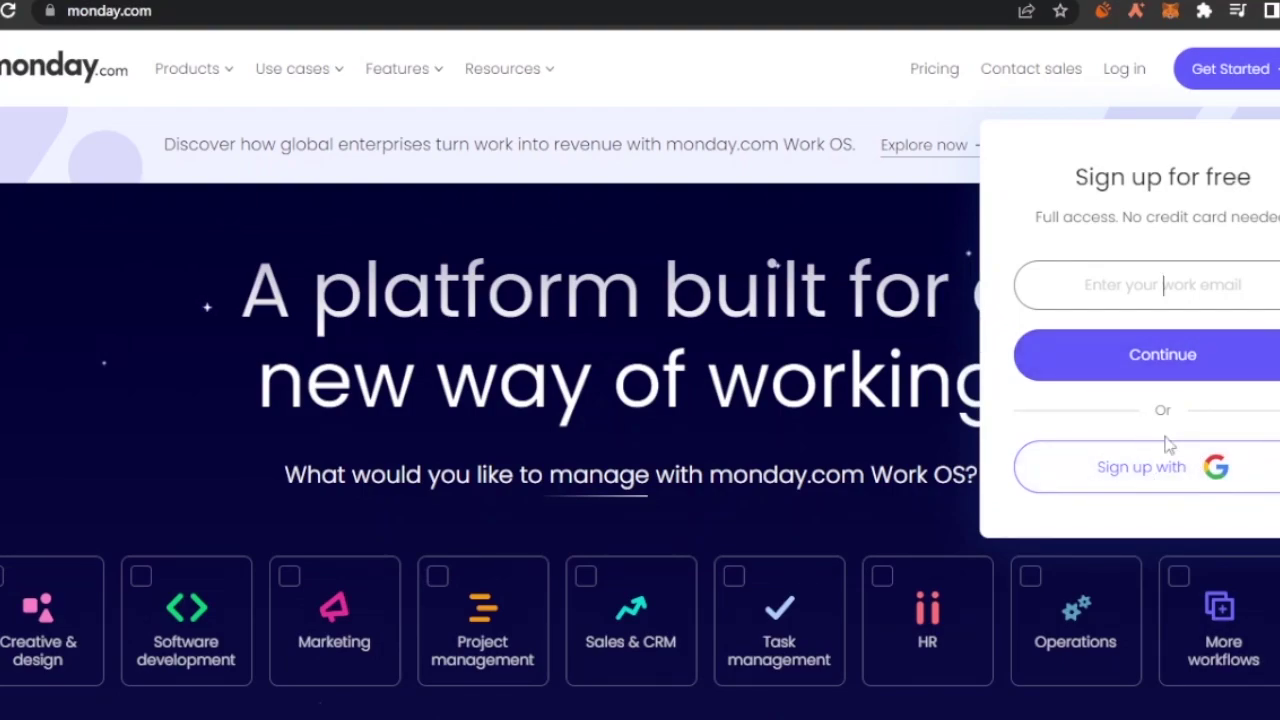
click(1206, 470)
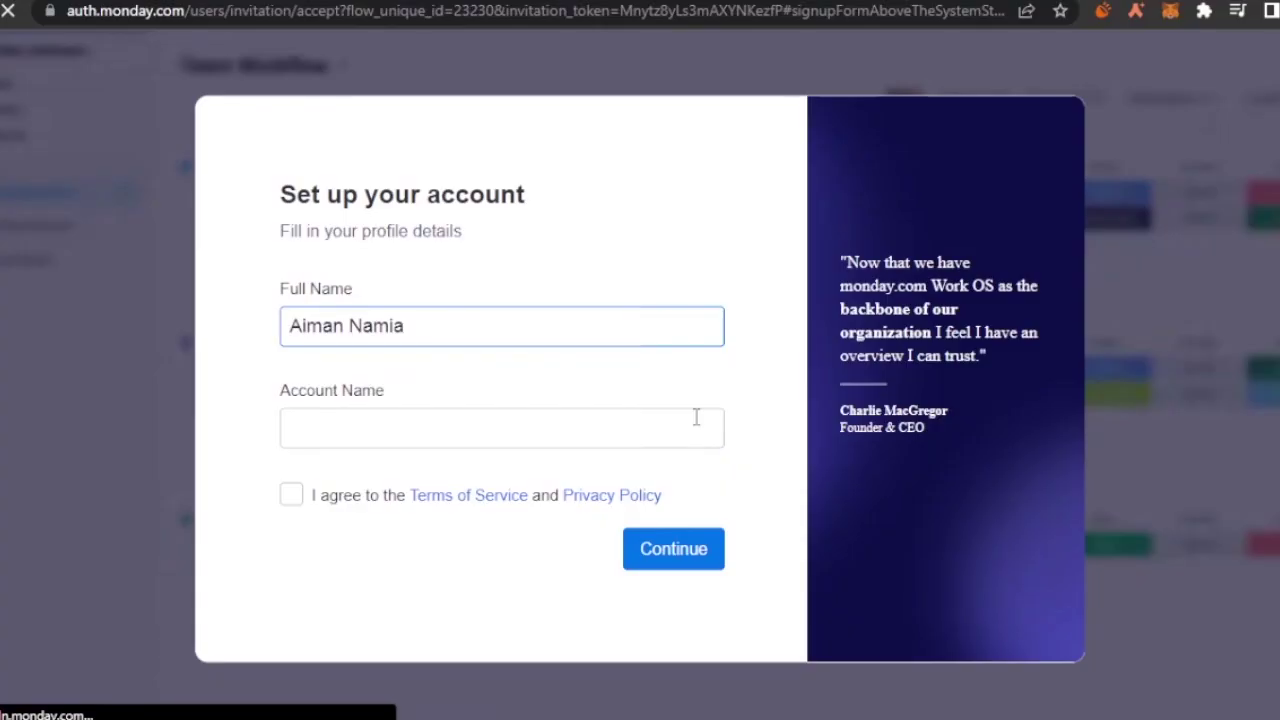
click(535, 431)
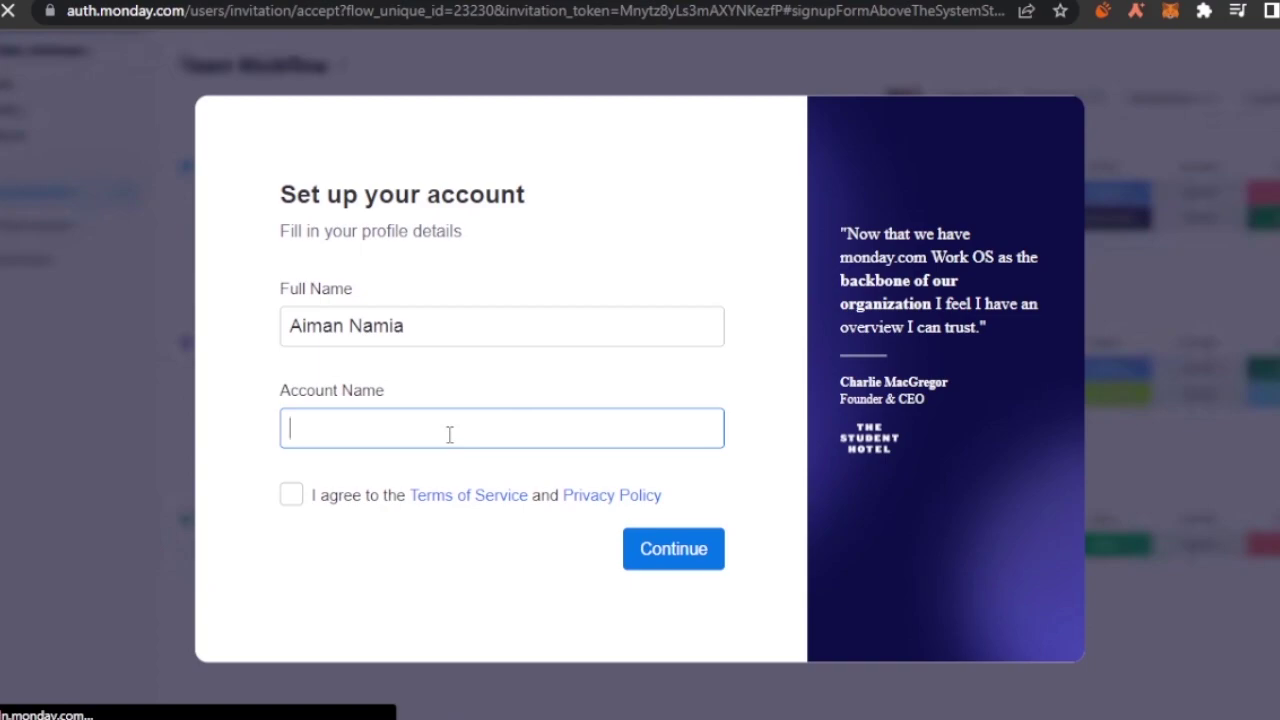
text(aiman)
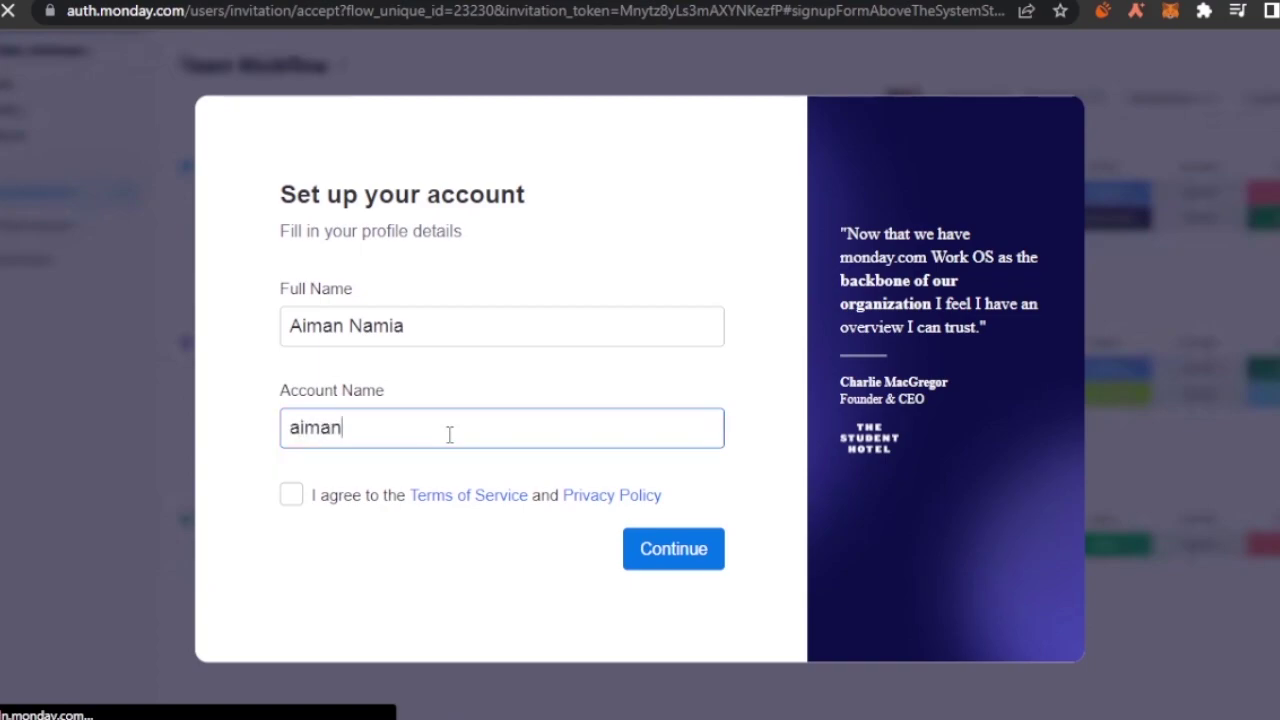
click(291, 497)
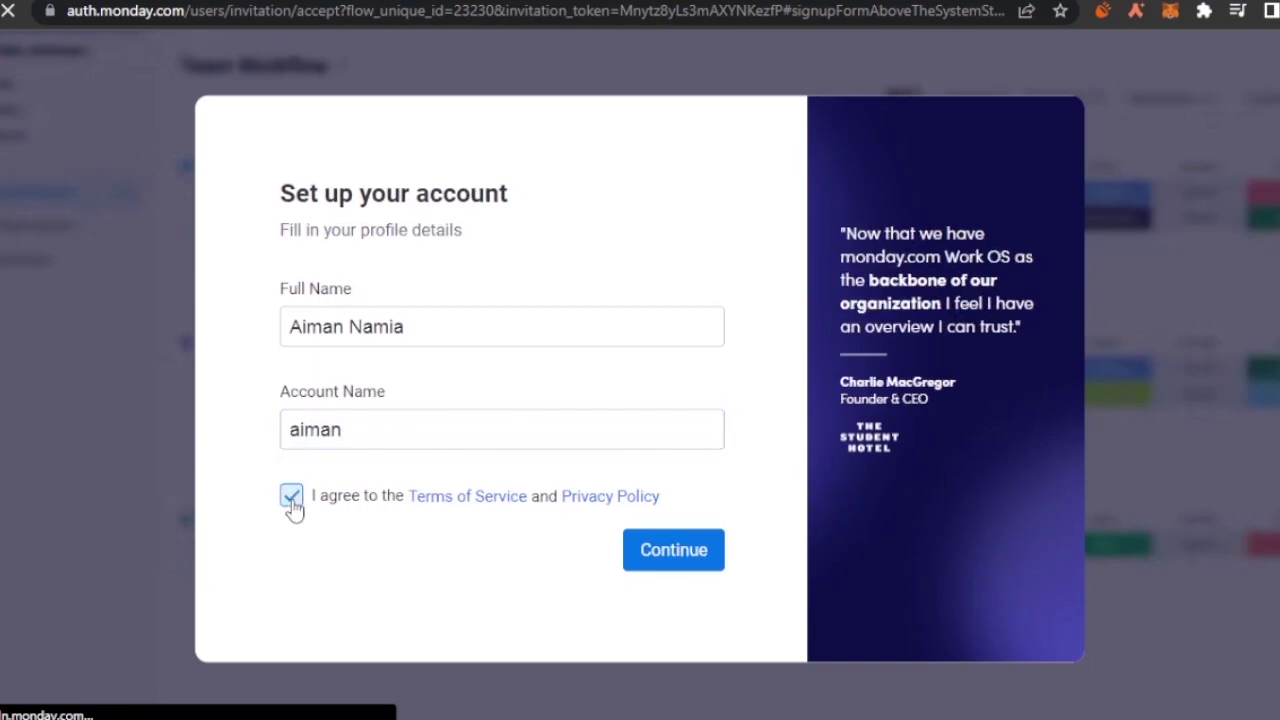
click(674, 560)
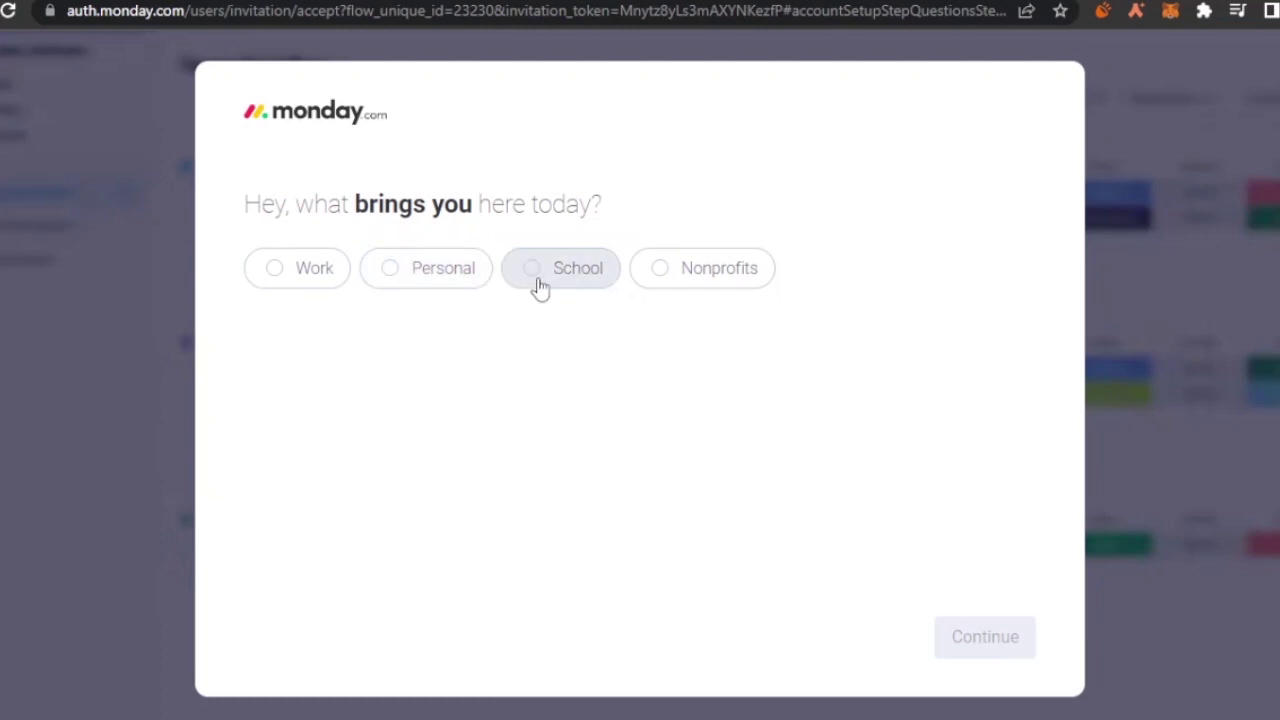
- Answer the onboarding questions with Personal use, Education to manage first and Event Management to focus on first
click(405, 275)
click(992, 646)
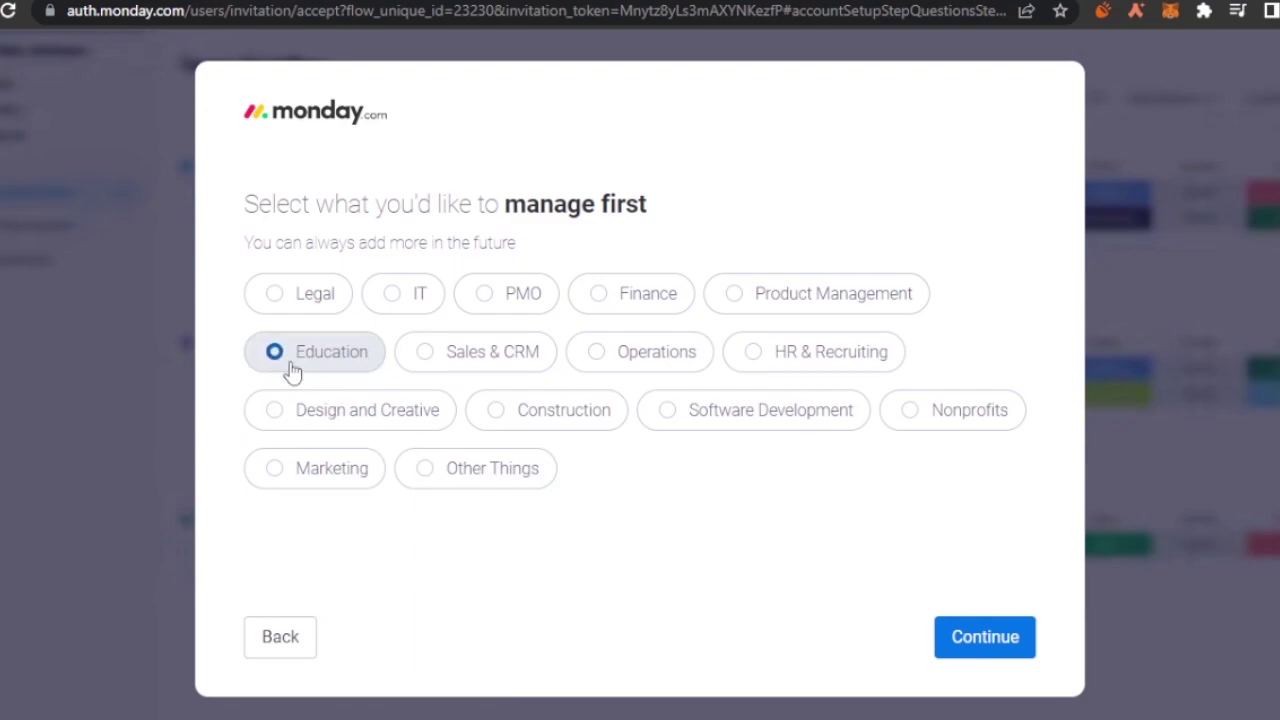
click(975, 646)
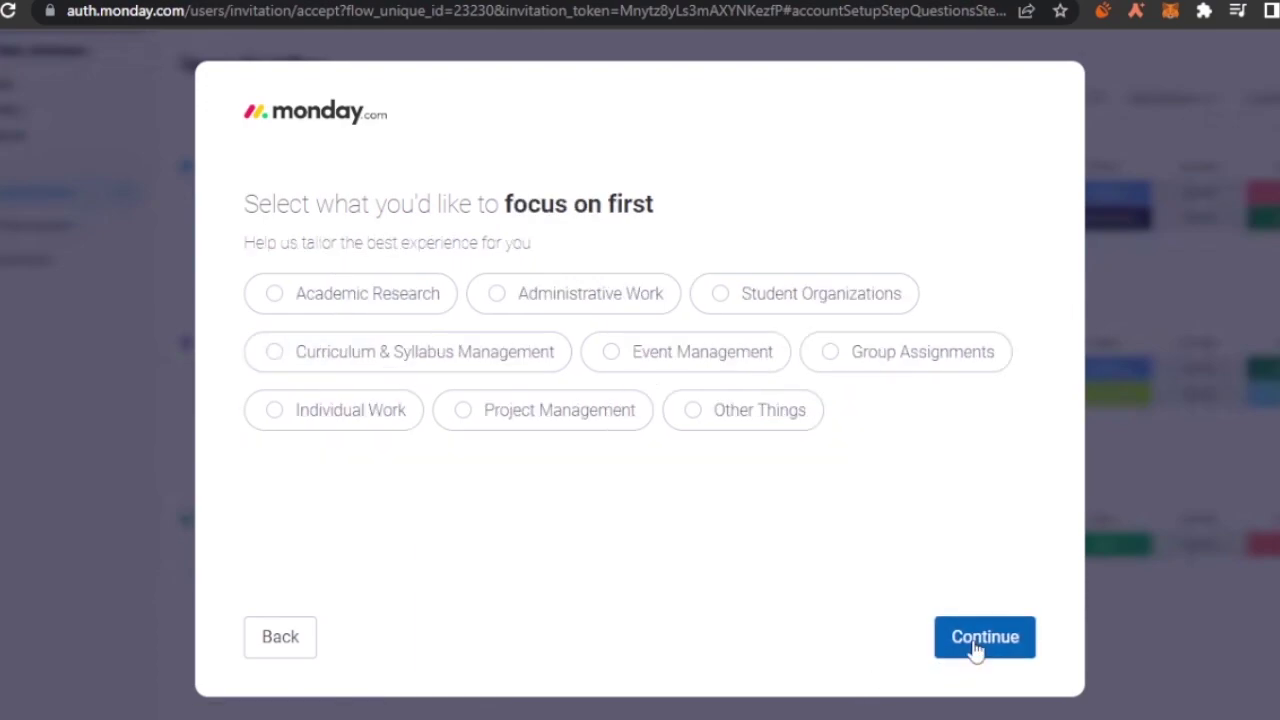
click(636, 365)
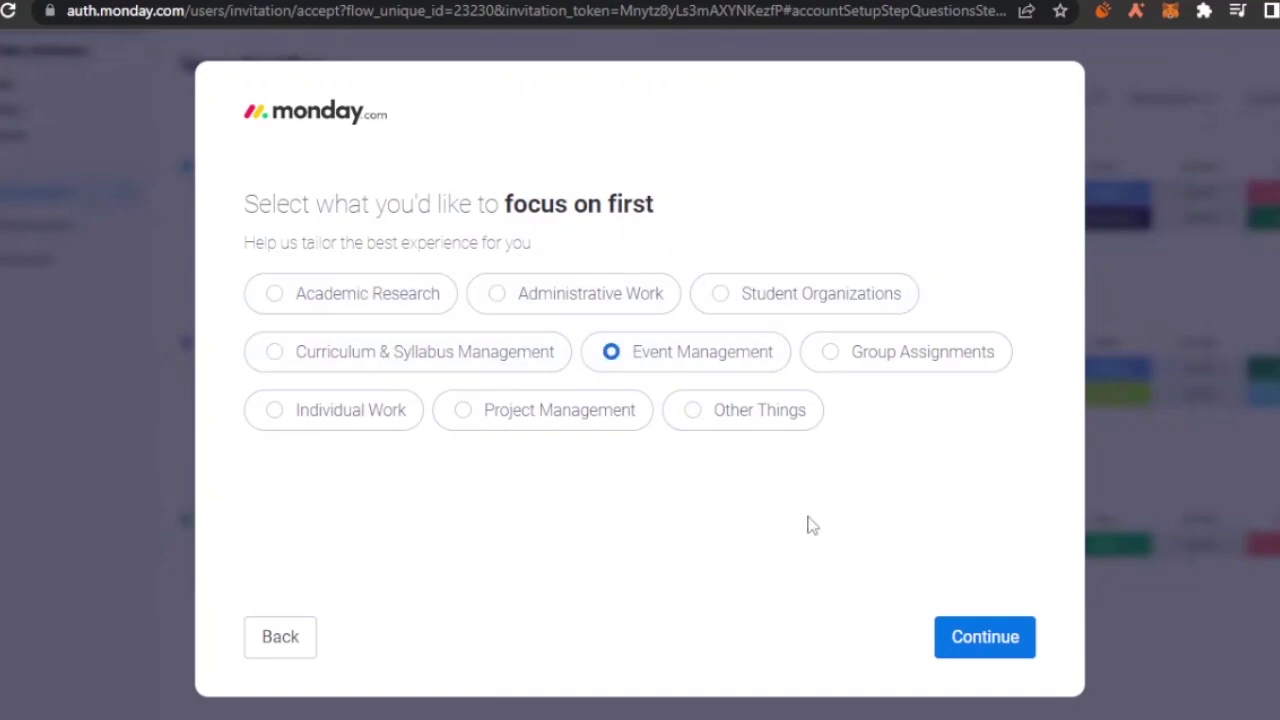
click(985, 634)
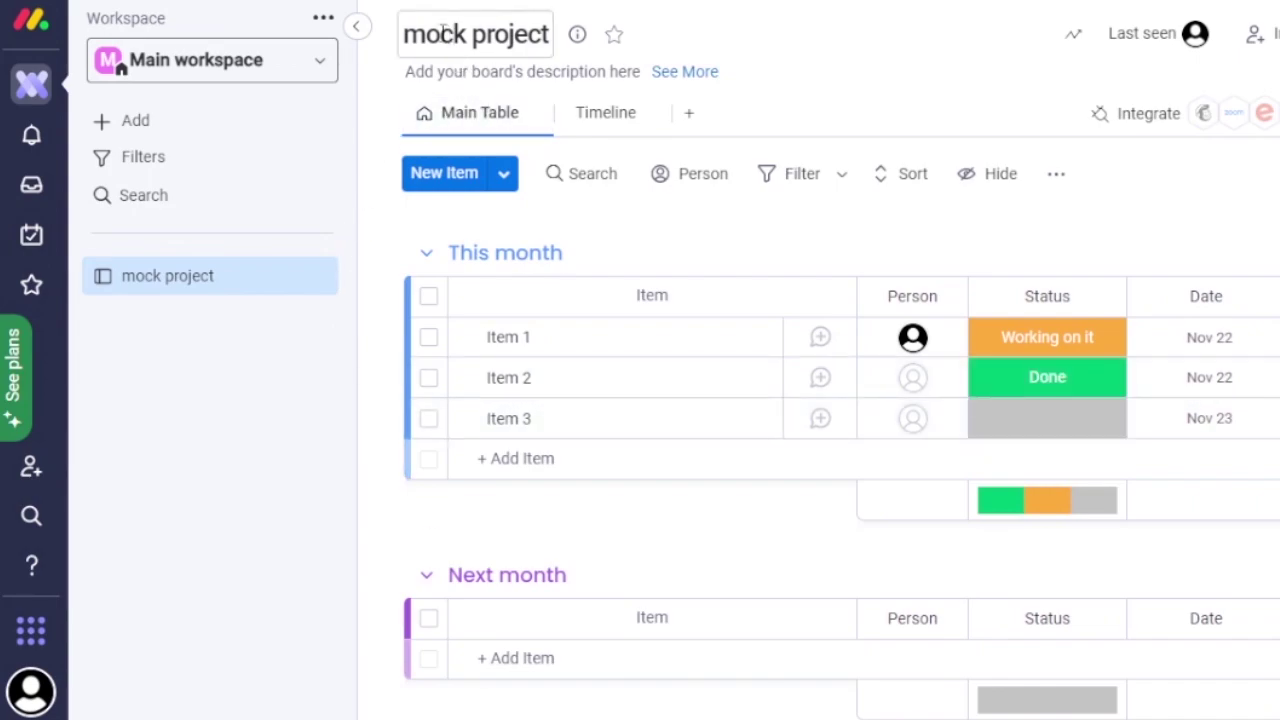
- Change the background color of the Main workspace icon to dark red
click(320, 70)
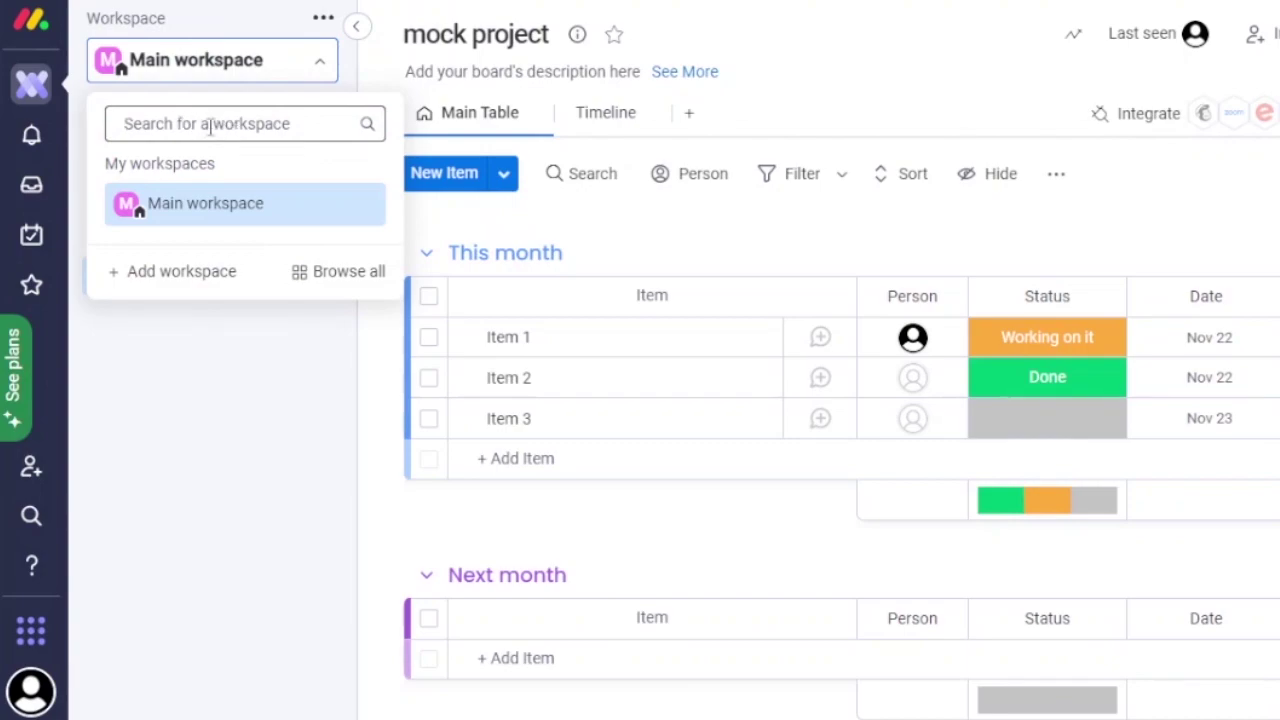
click(322, 25)
click(322, 25)
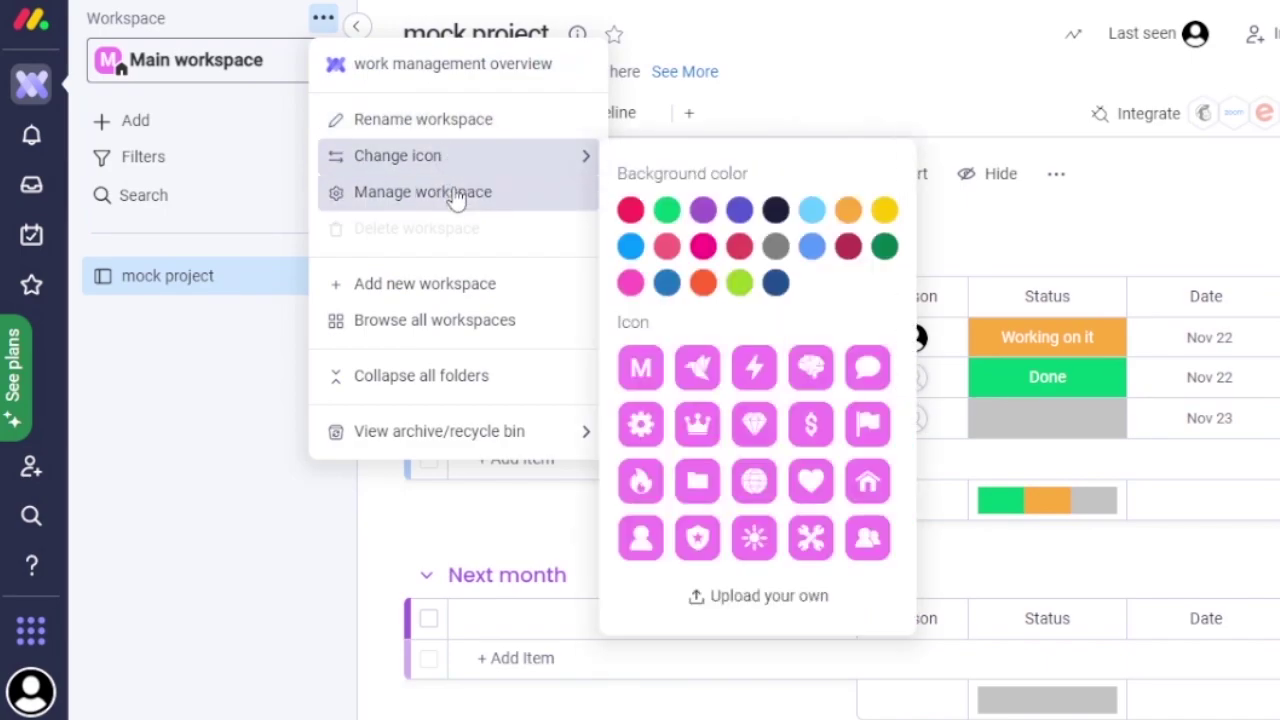
mouse_move(467, 163)
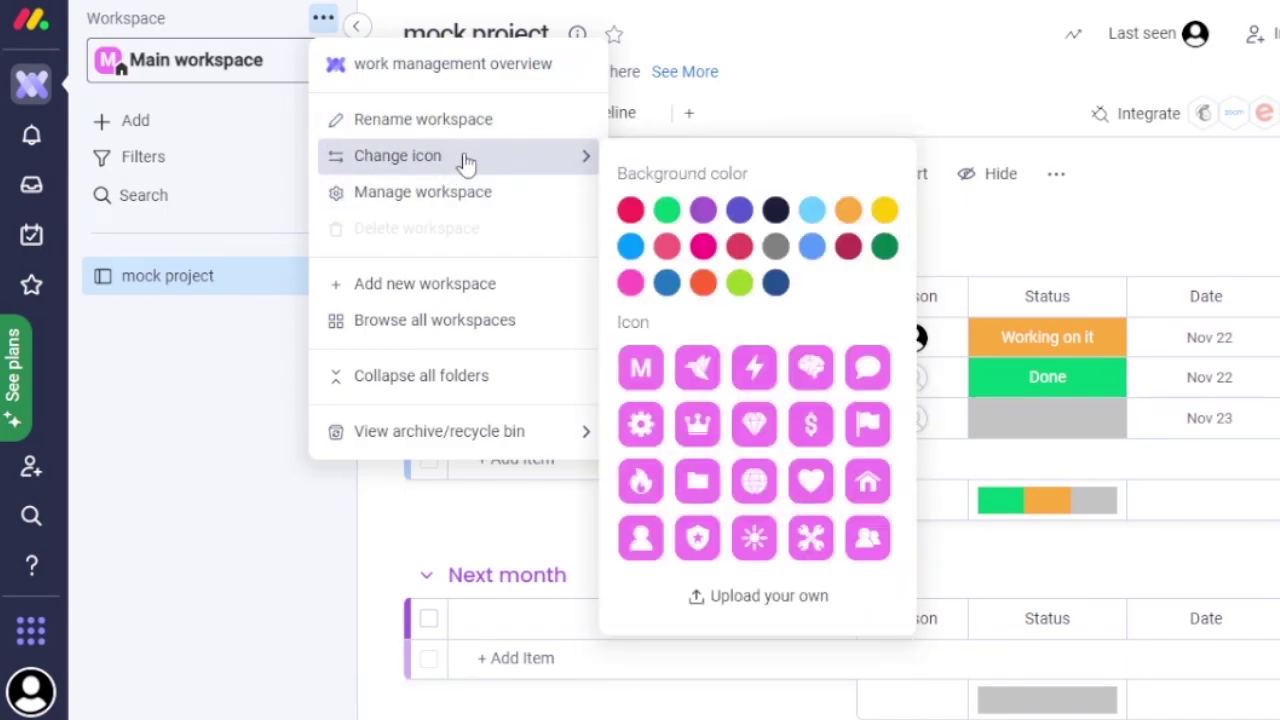
click(739, 248)
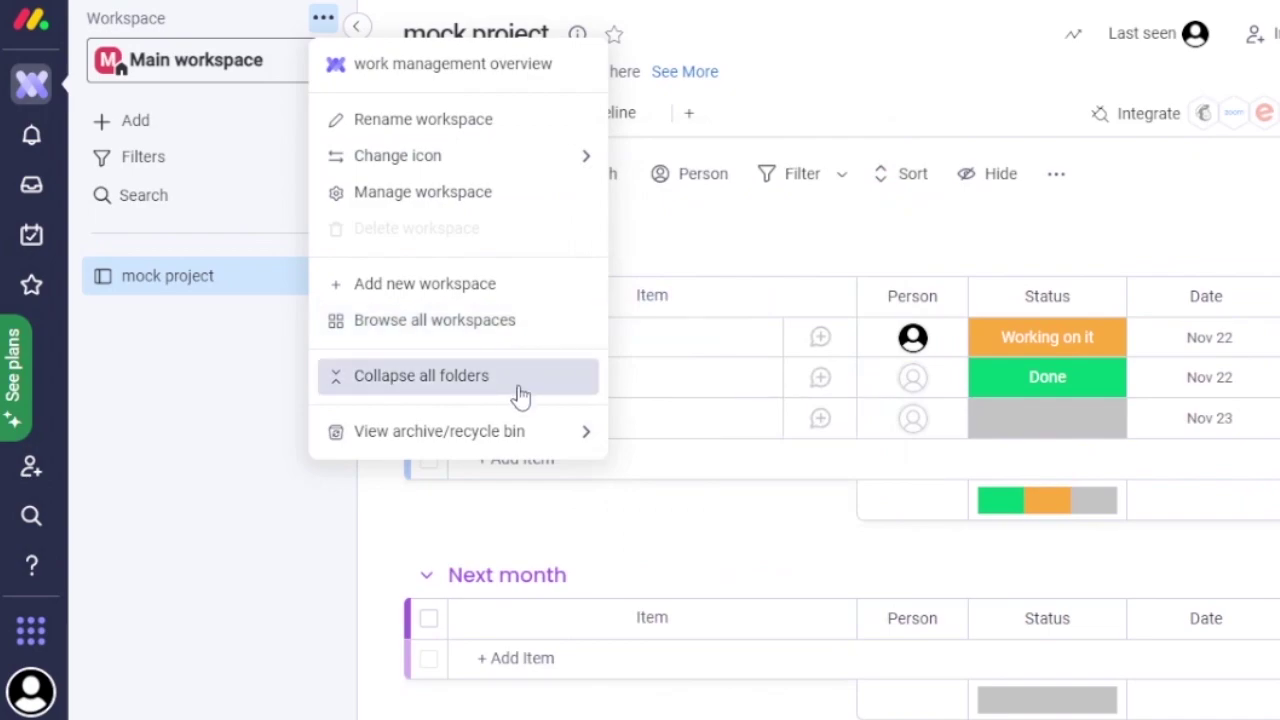
mouse_move(524, 446)
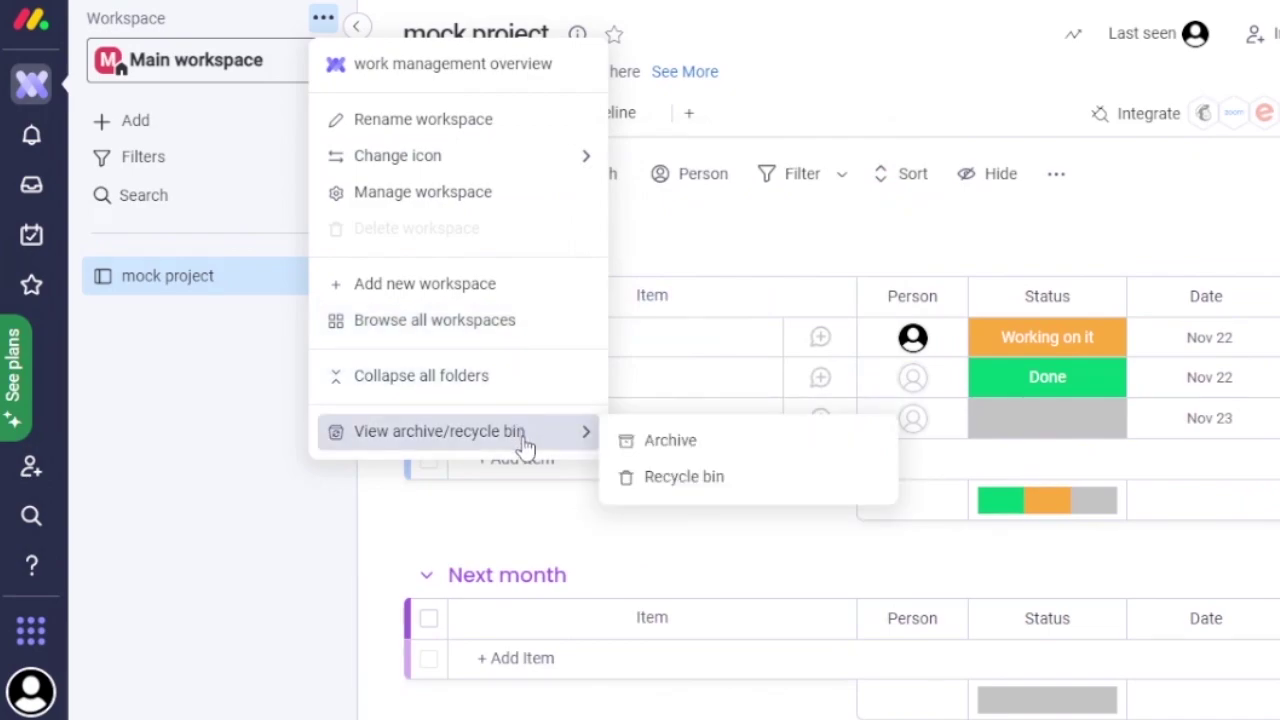
click(183, 330)
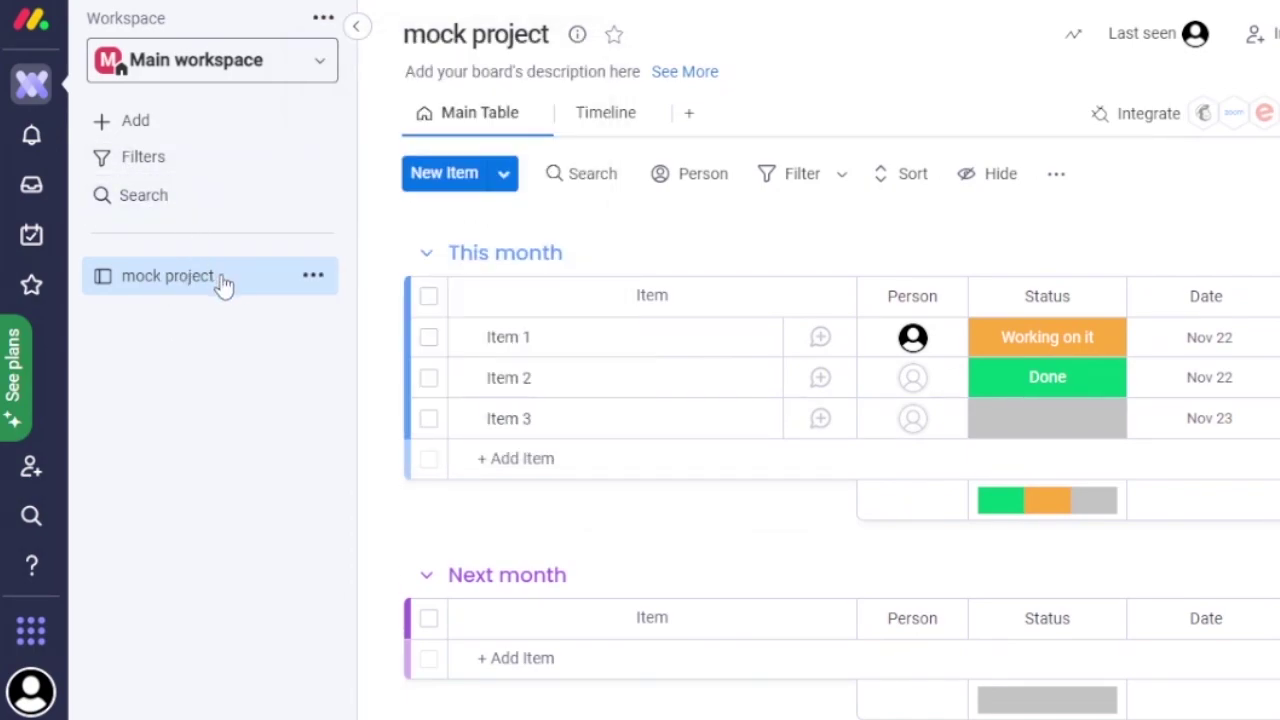
- Examine the mock project board's options, including where it can be moved and changing its board type
click(313, 276)
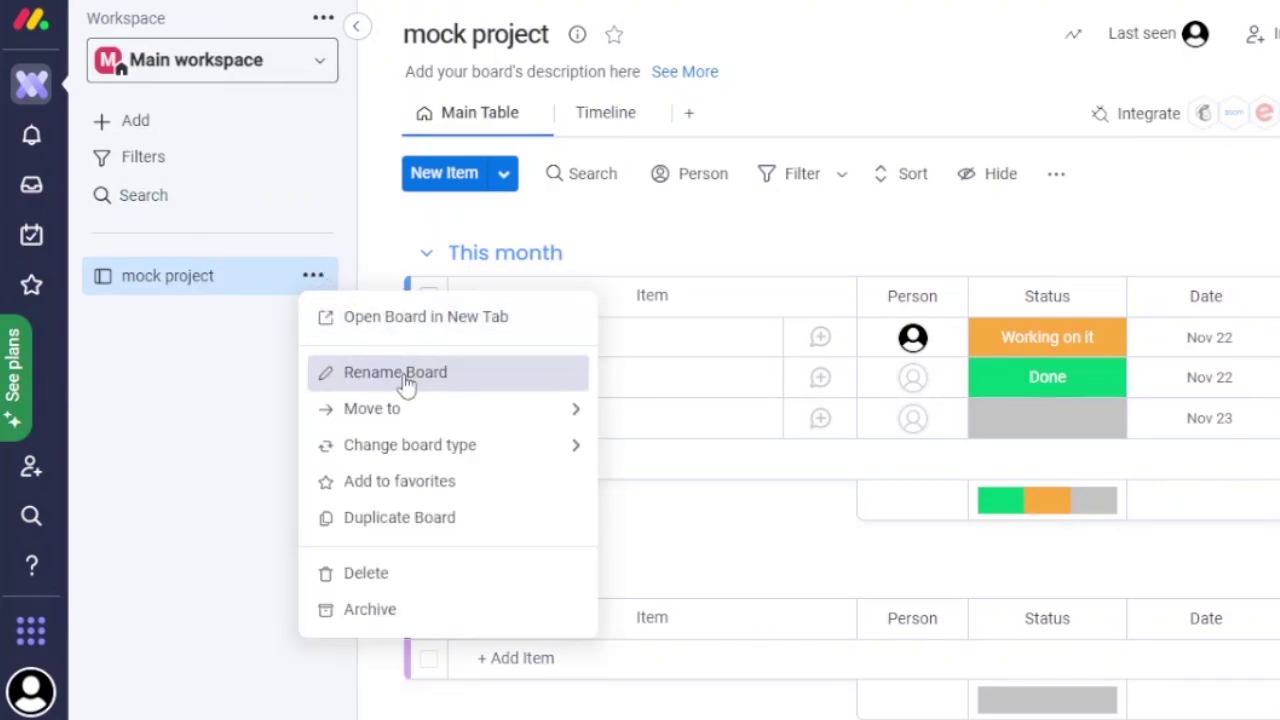
mouse_move(429, 420)
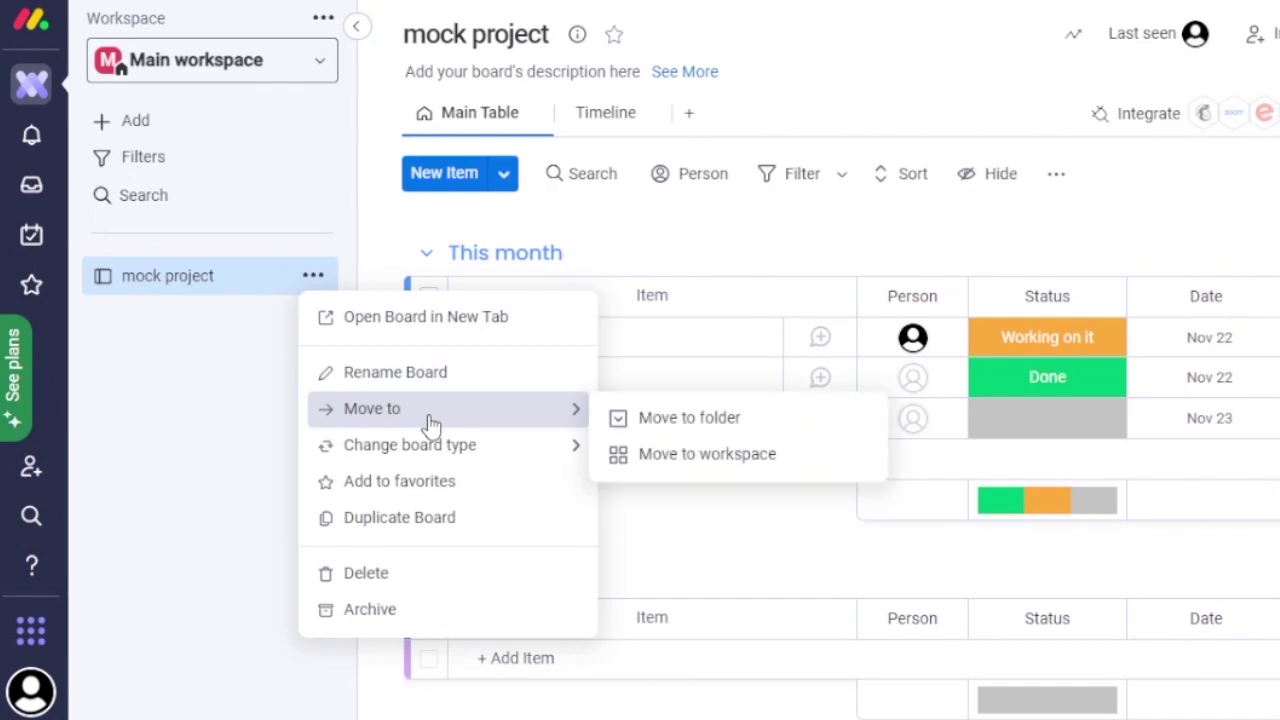
mouse_move(432, 459)
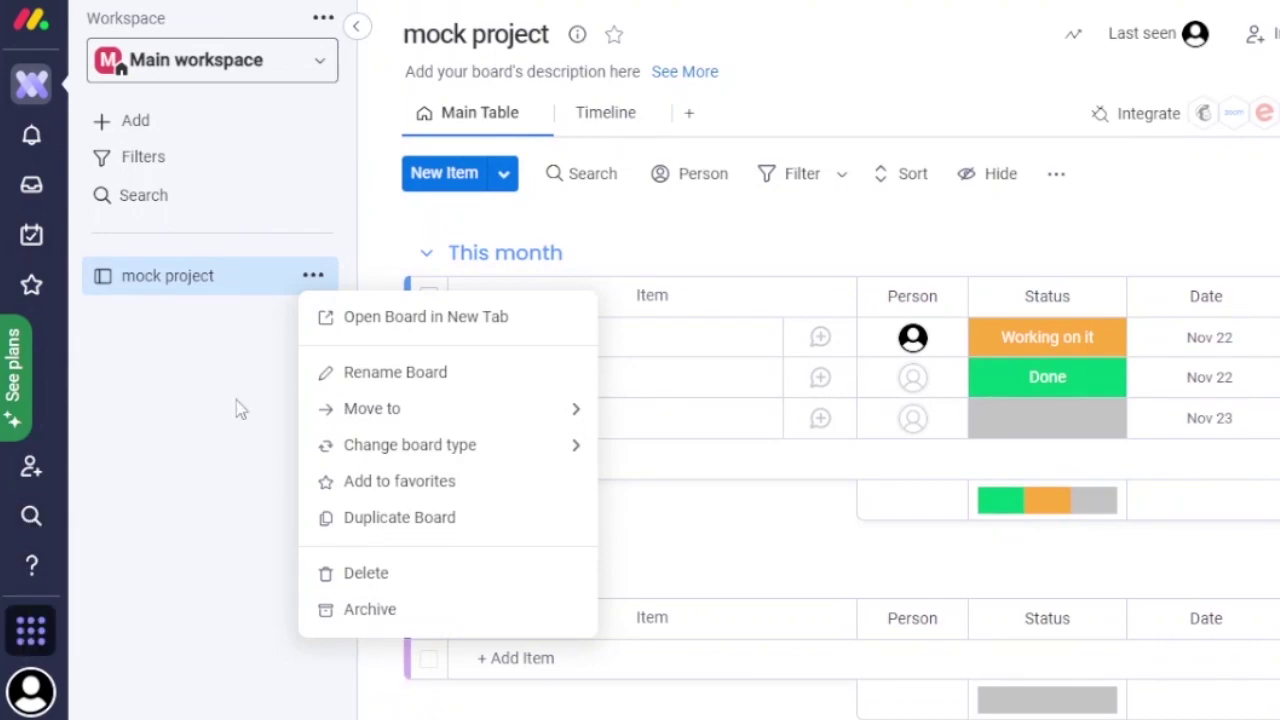
click(200, 357)
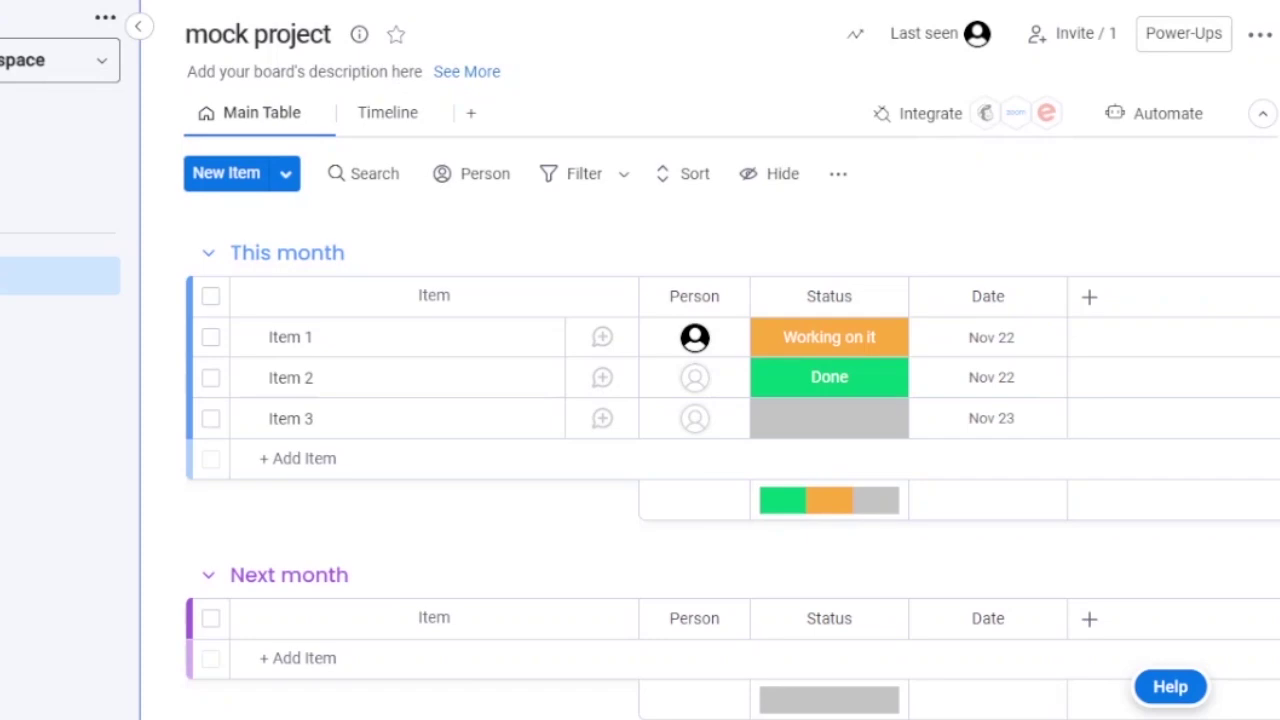
- Rename the three items in the This month group to speech, quiz and creative design
scroll(537, 423, down, 1)
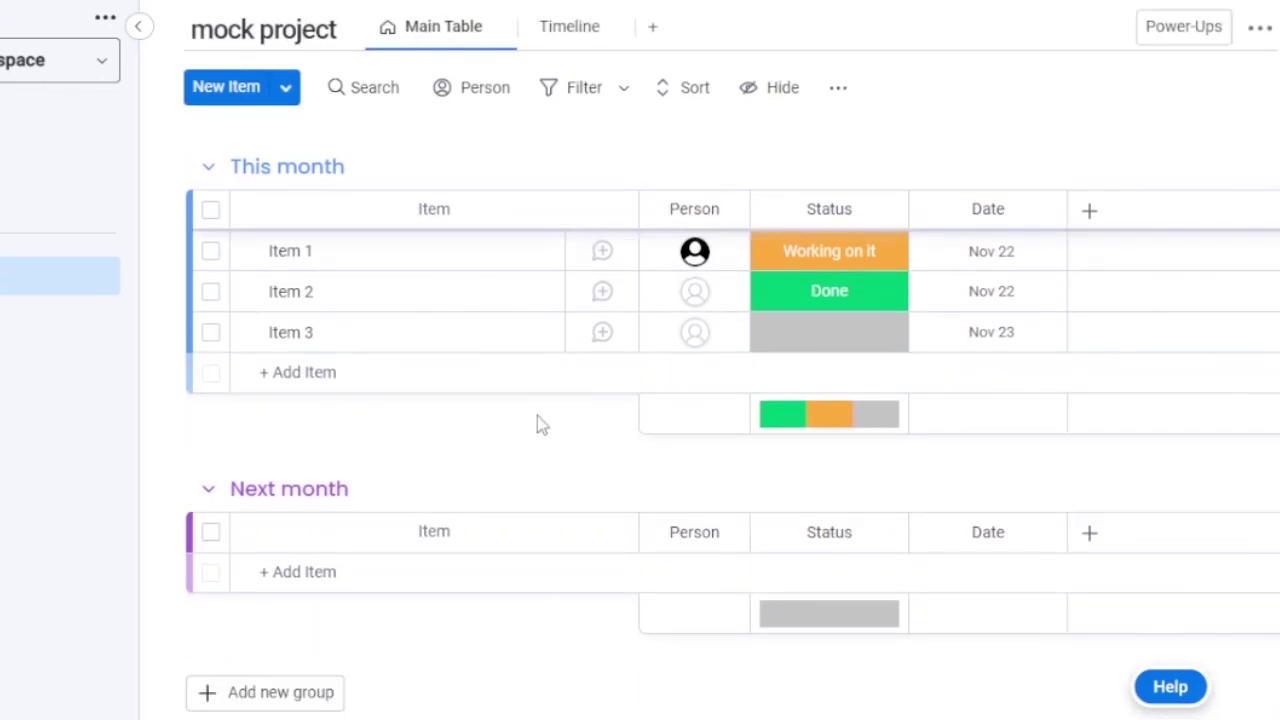
click(312, 254)
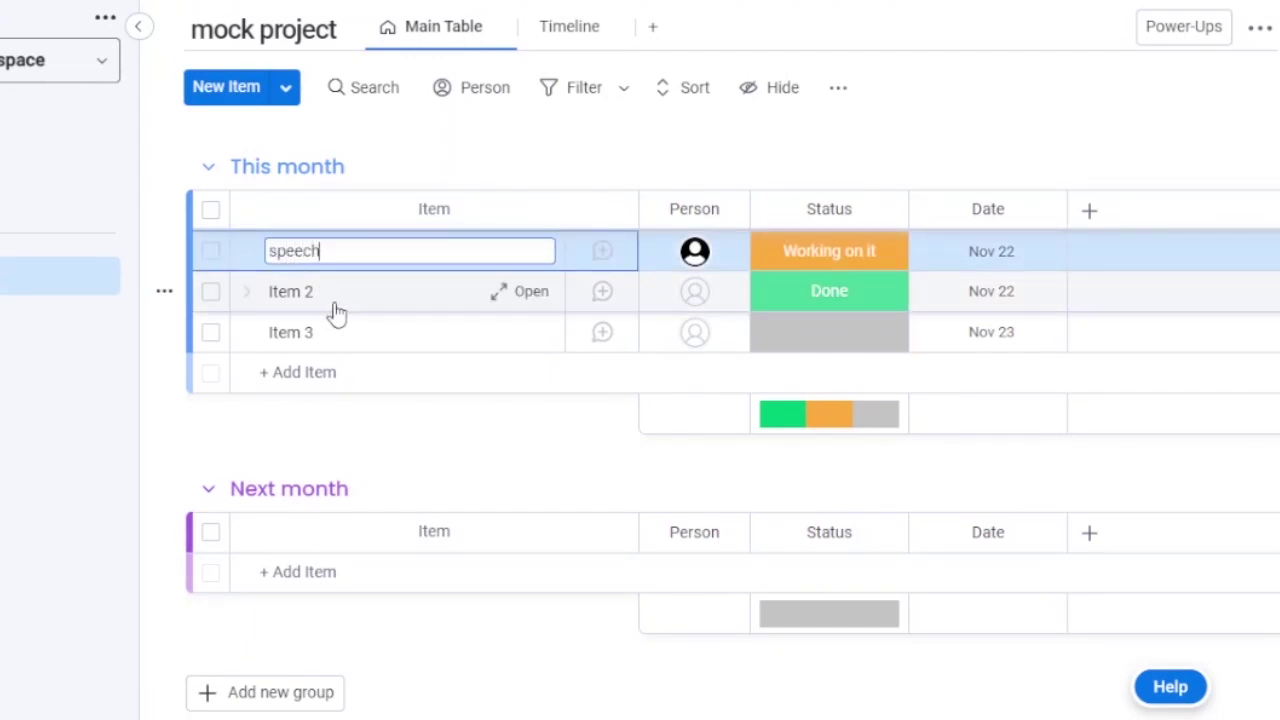
click(315, 290)
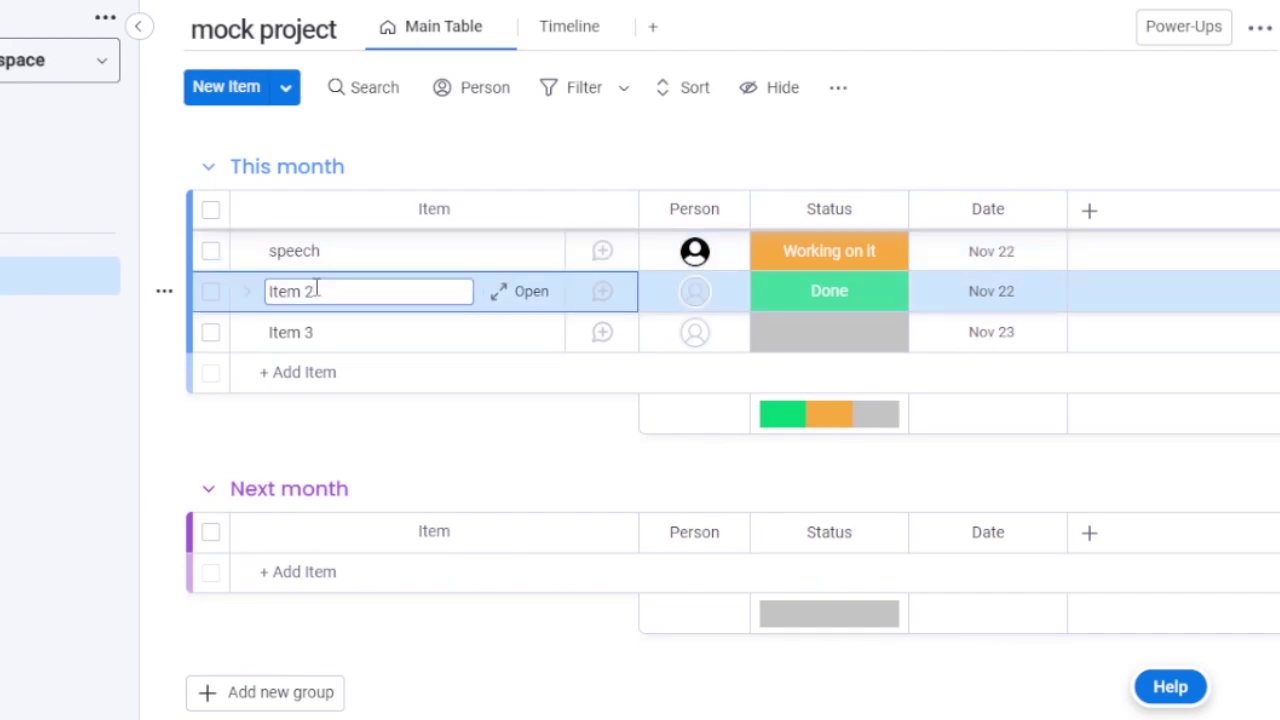
text(quiz)
click(309, 333)
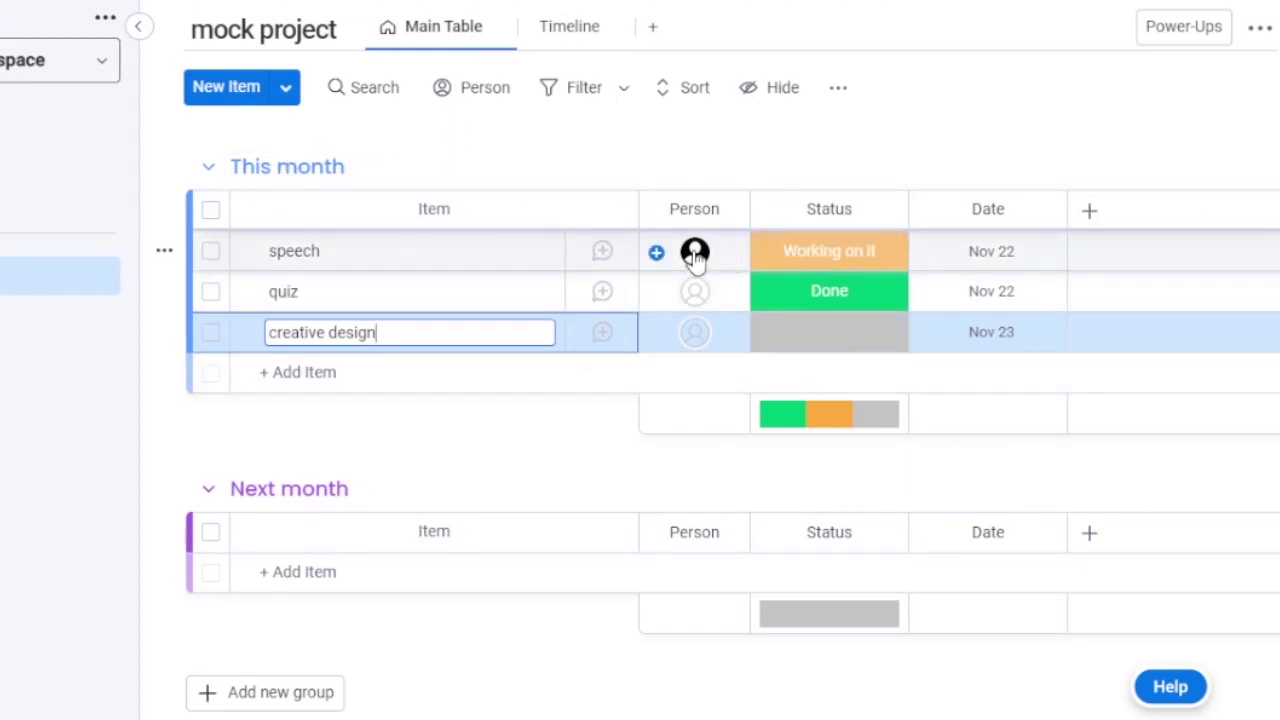
key(Return)
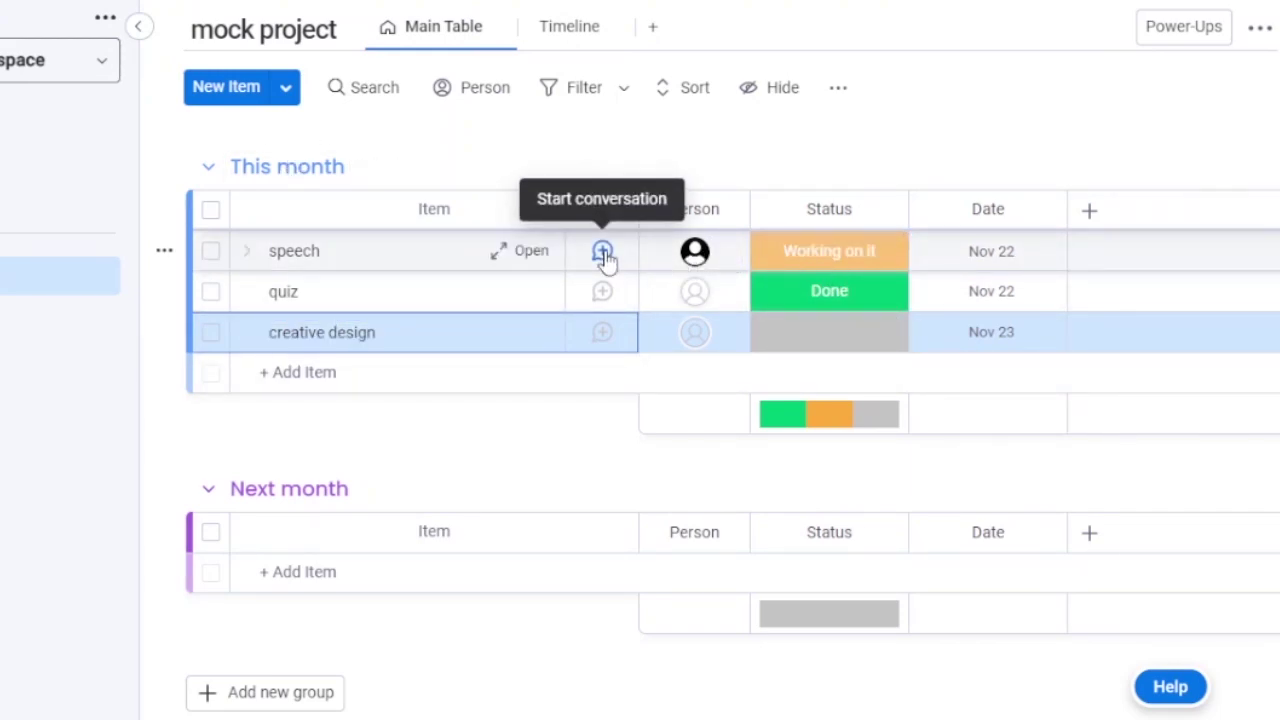
- Review the speech item's updates, files and activity log, and return to the board
click(603, 253)
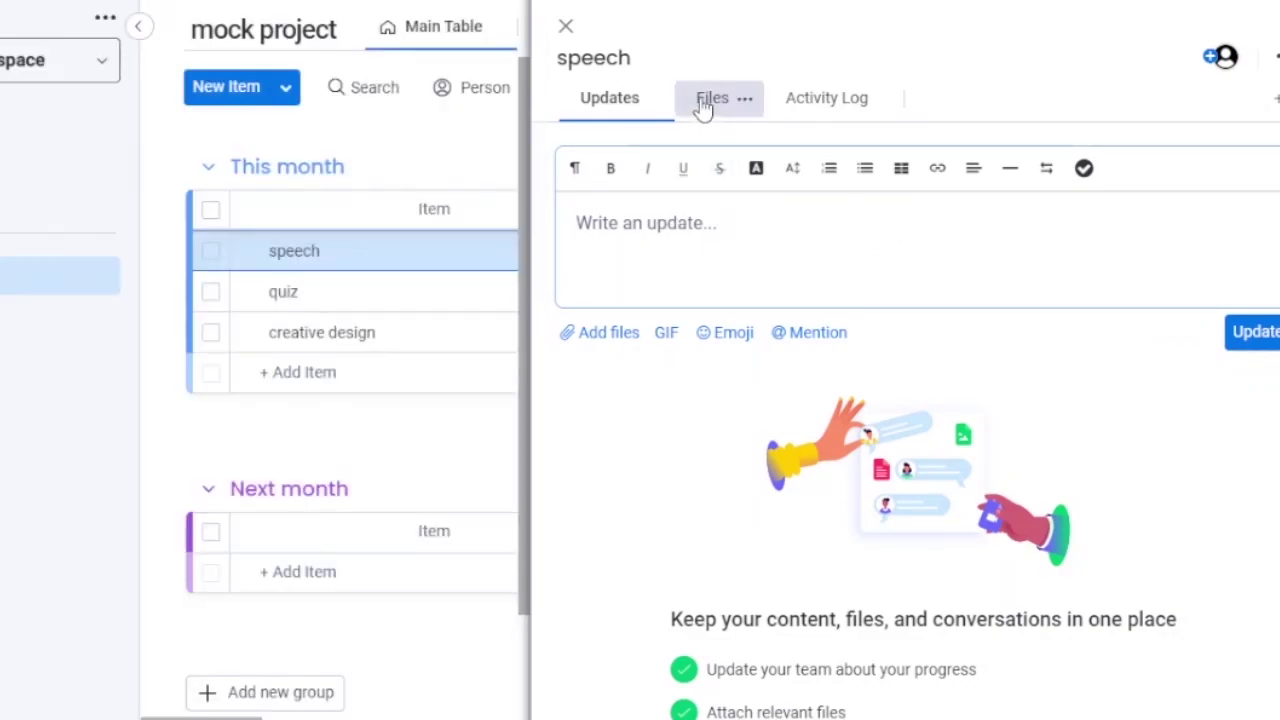
click(705, 105)
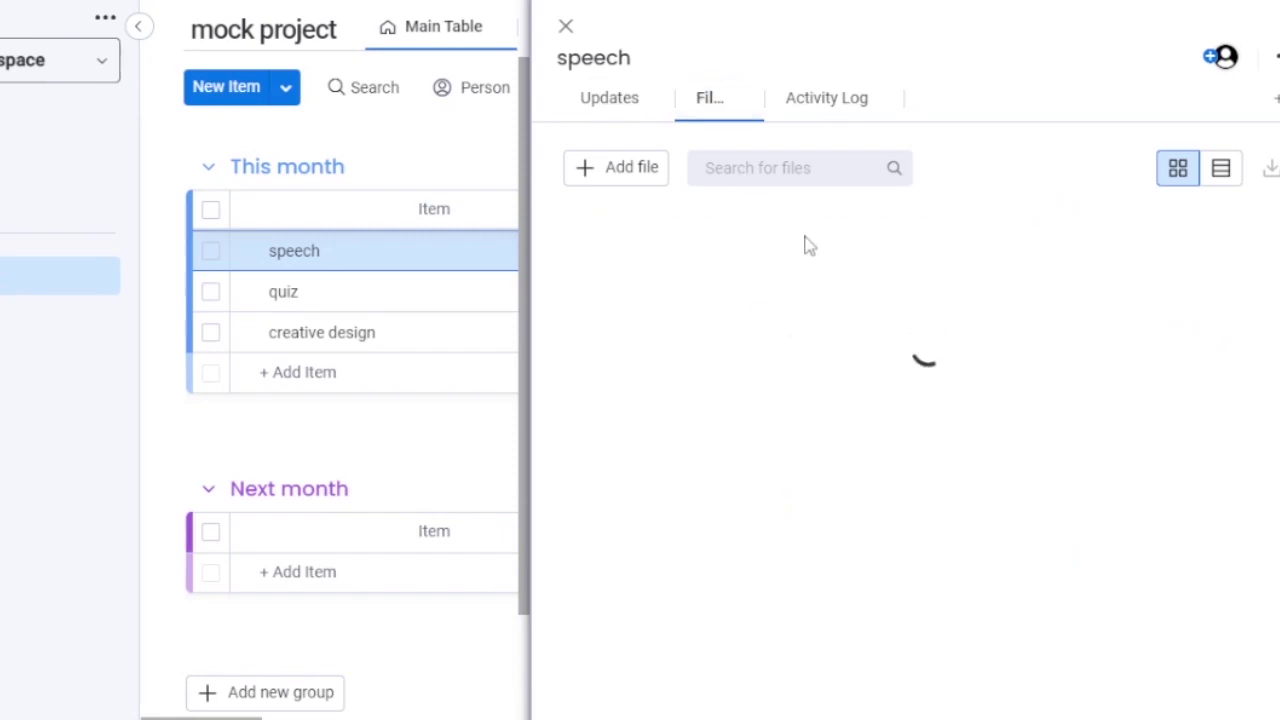
click(820, 110)
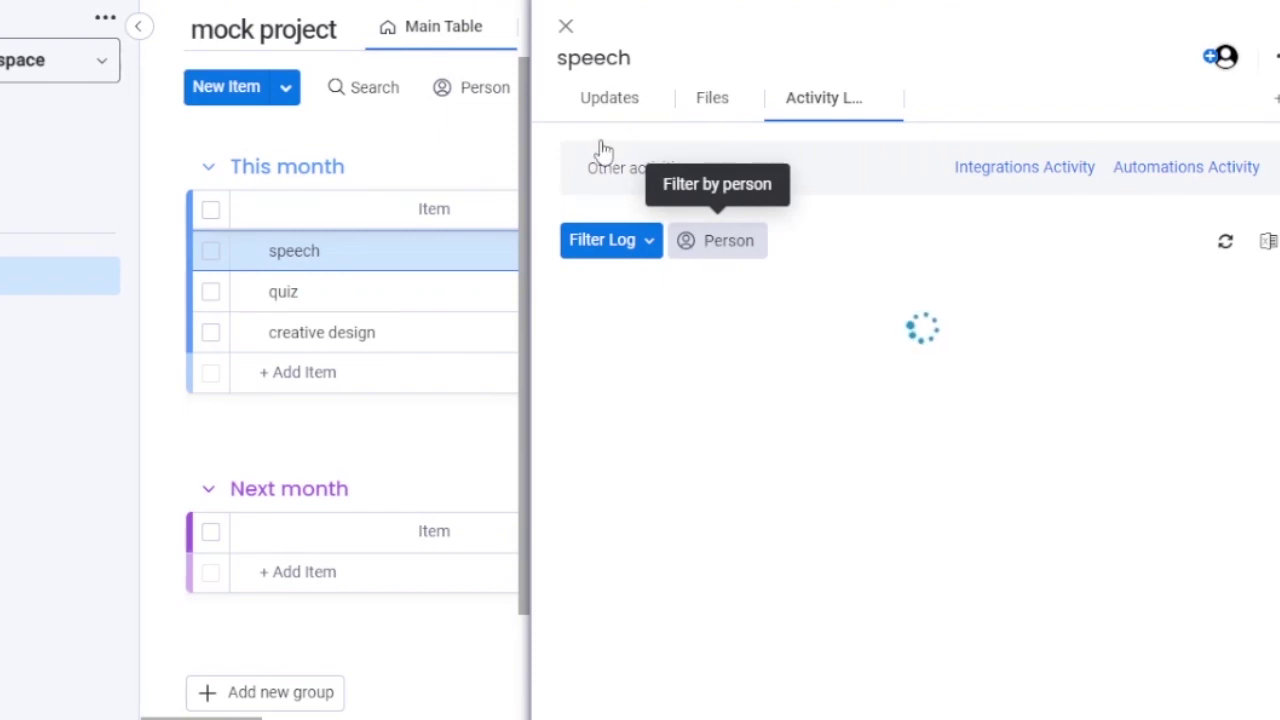
click(566, 27)
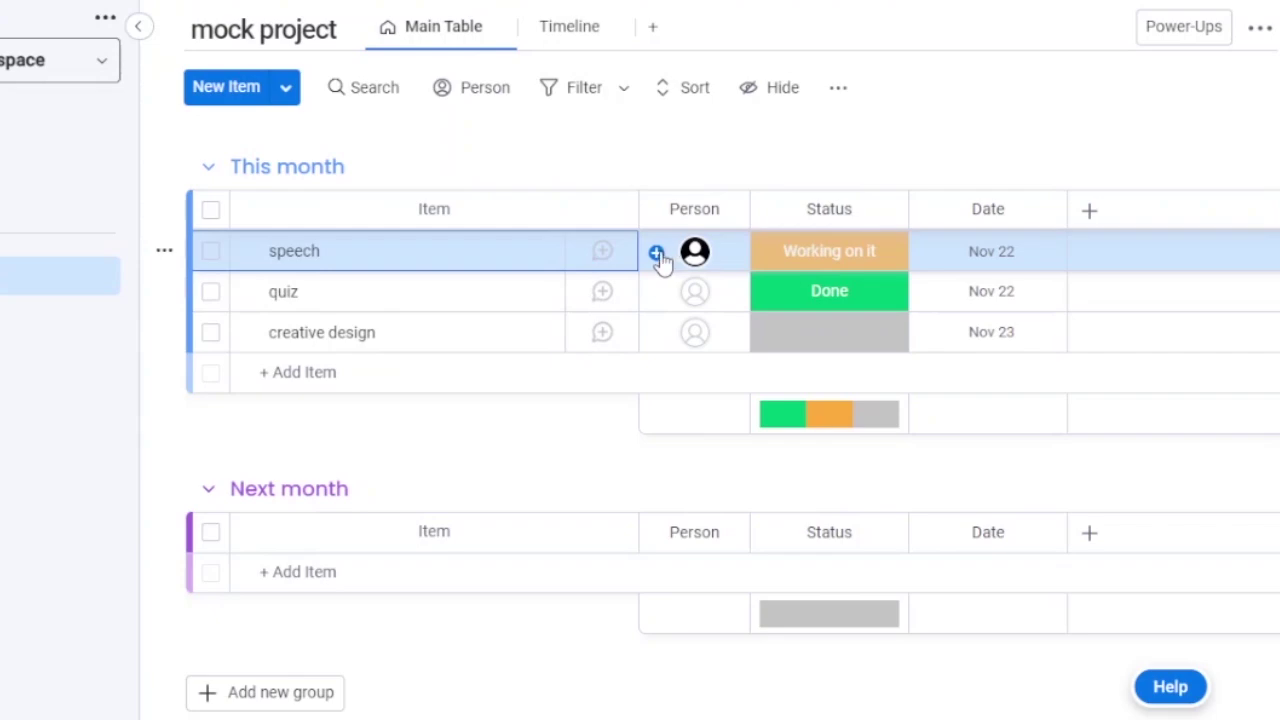
- Check the speech item's person assignment options and set its status to the blank grey label
click(657, 254)
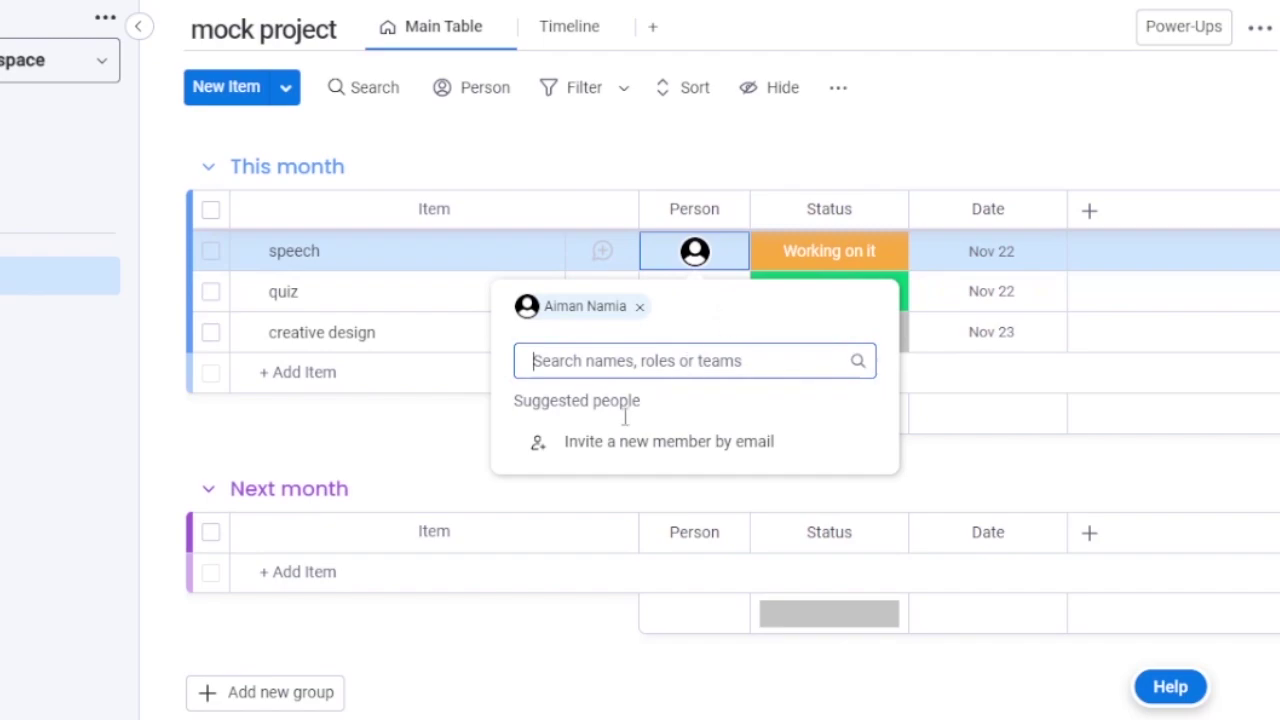
click(800, 145)
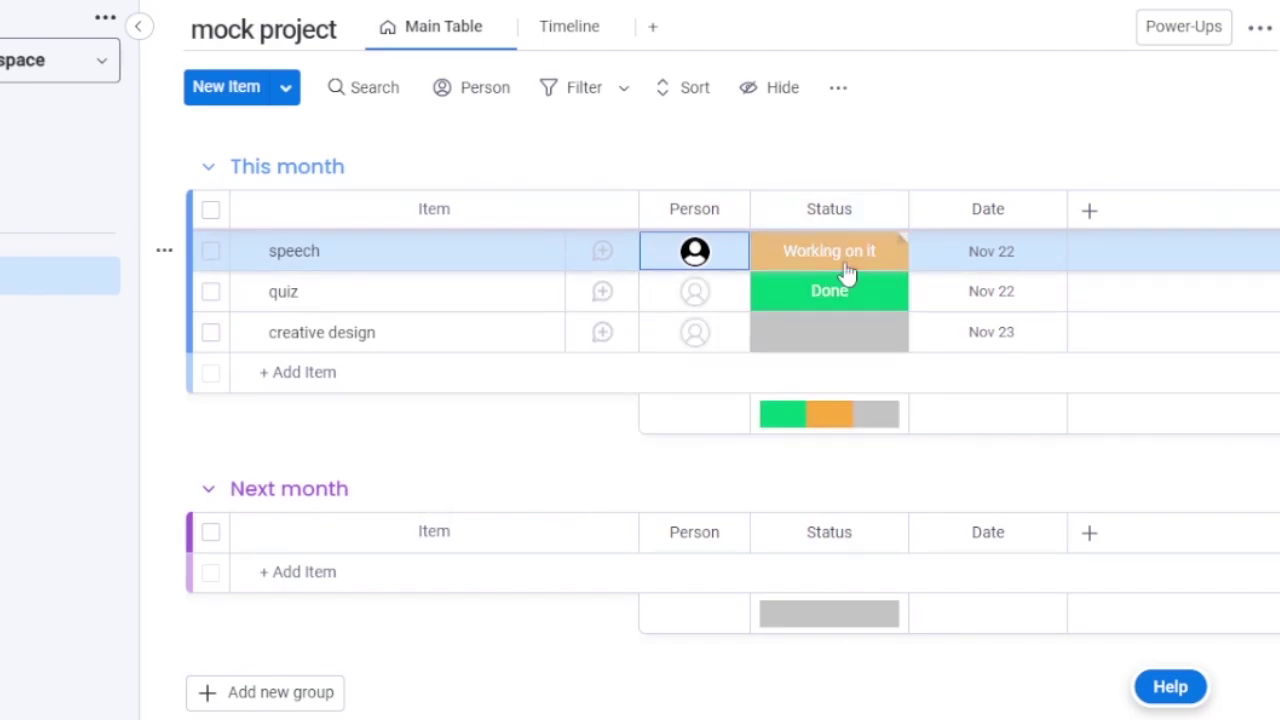
click(845, 270)
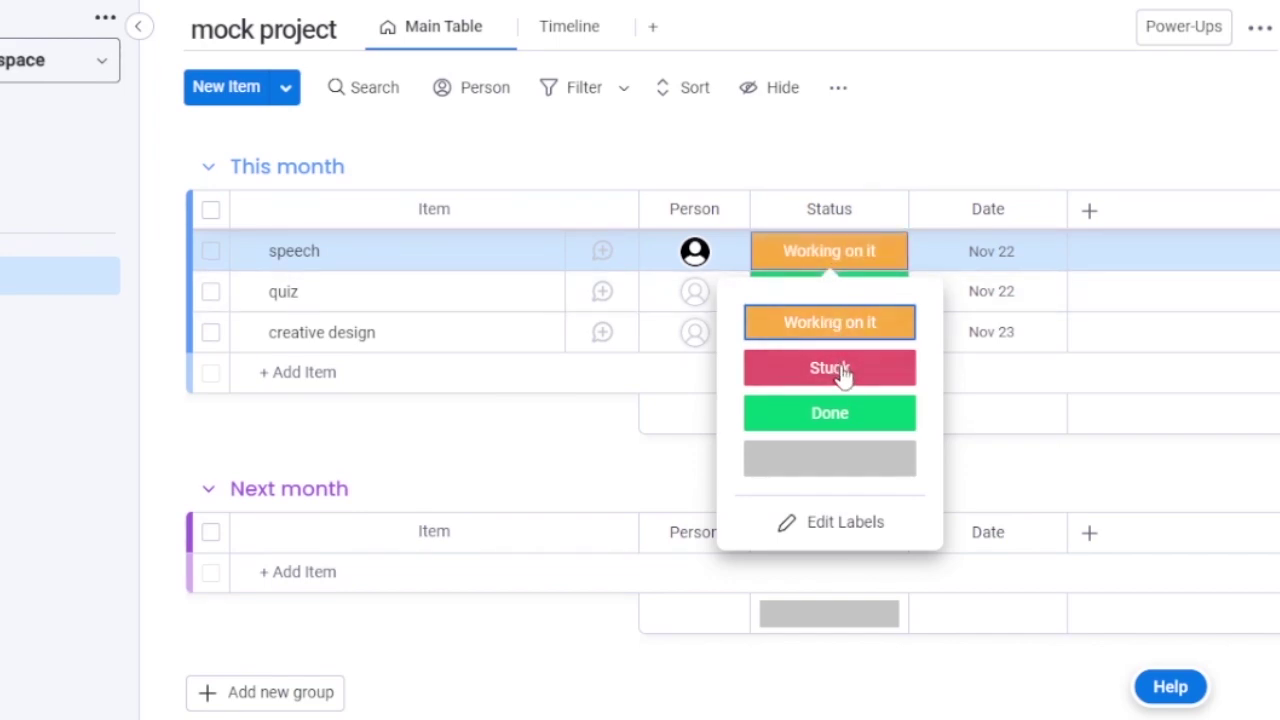
click(843, 465)
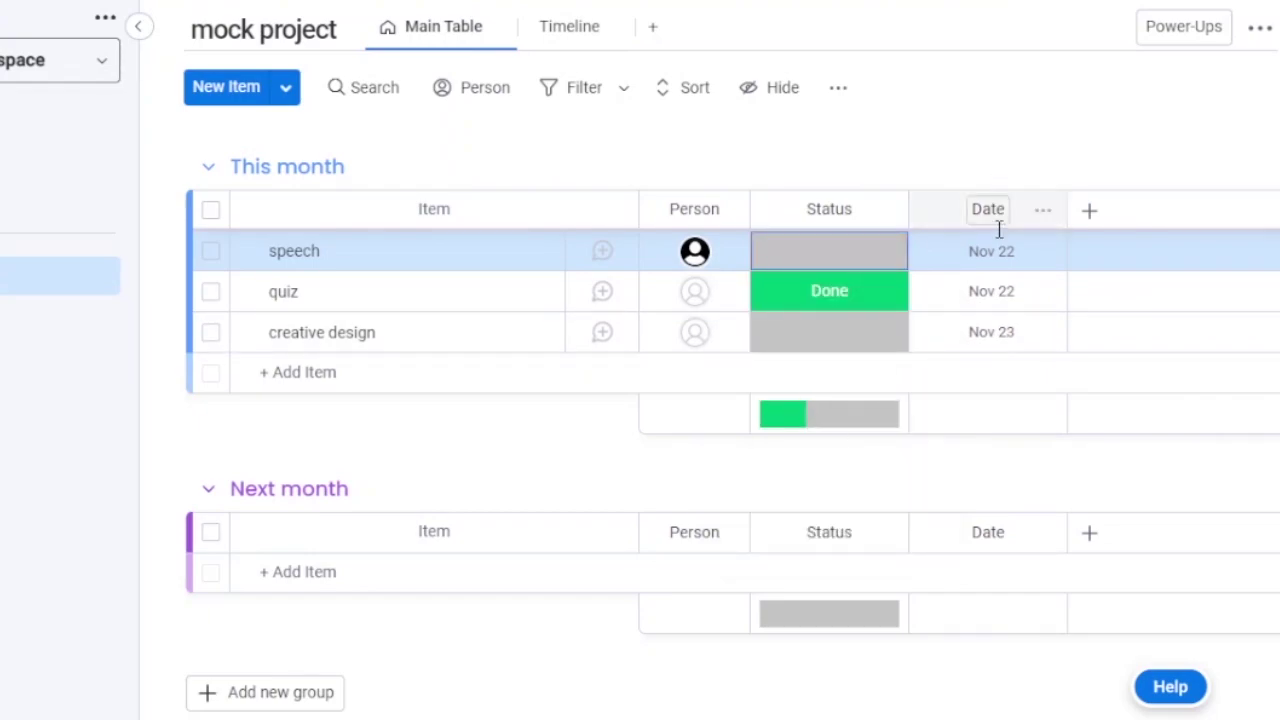
- Examine the speech item's date picker and the column types that can be added to the board
click(1020, 251)
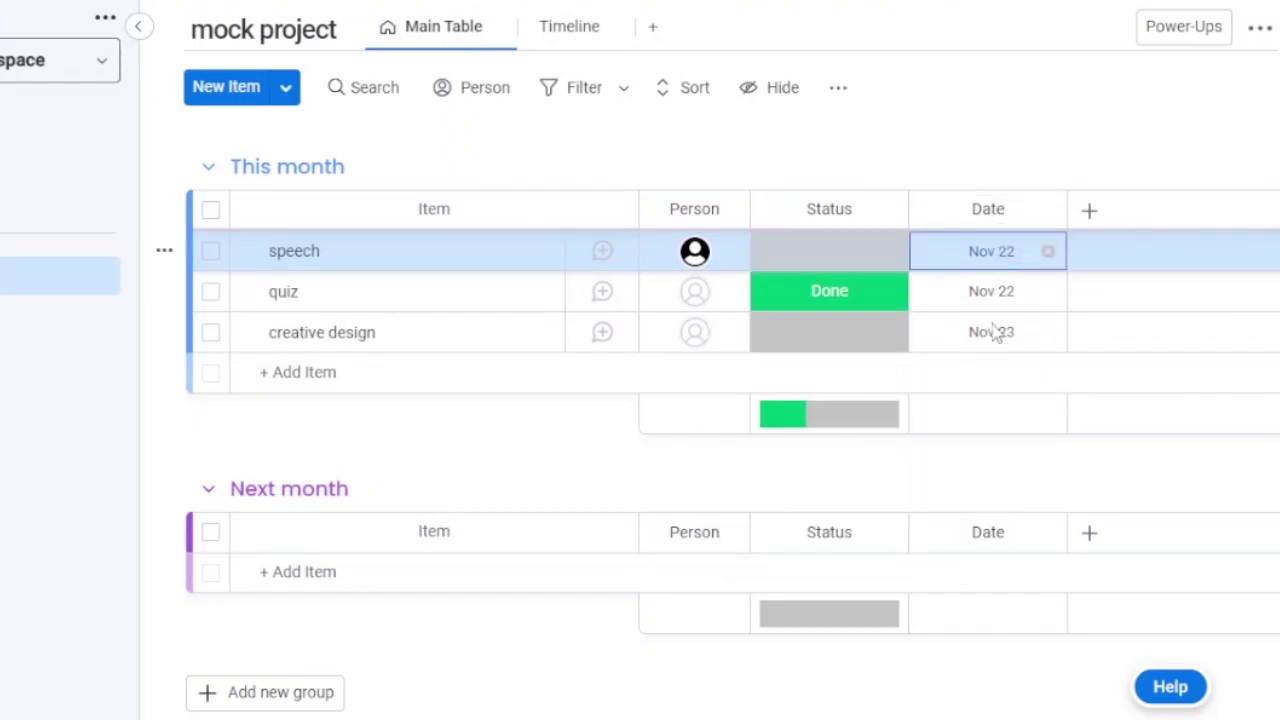
click(1015, 251)
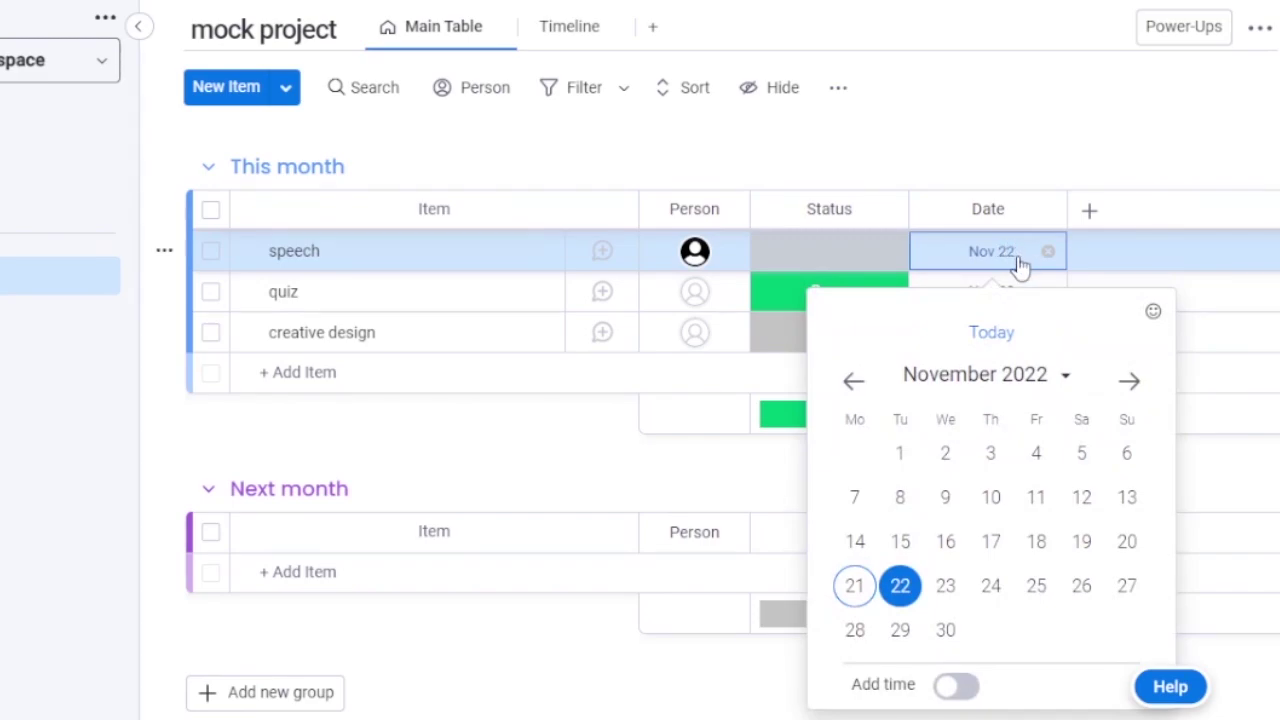
click(1125, 263)
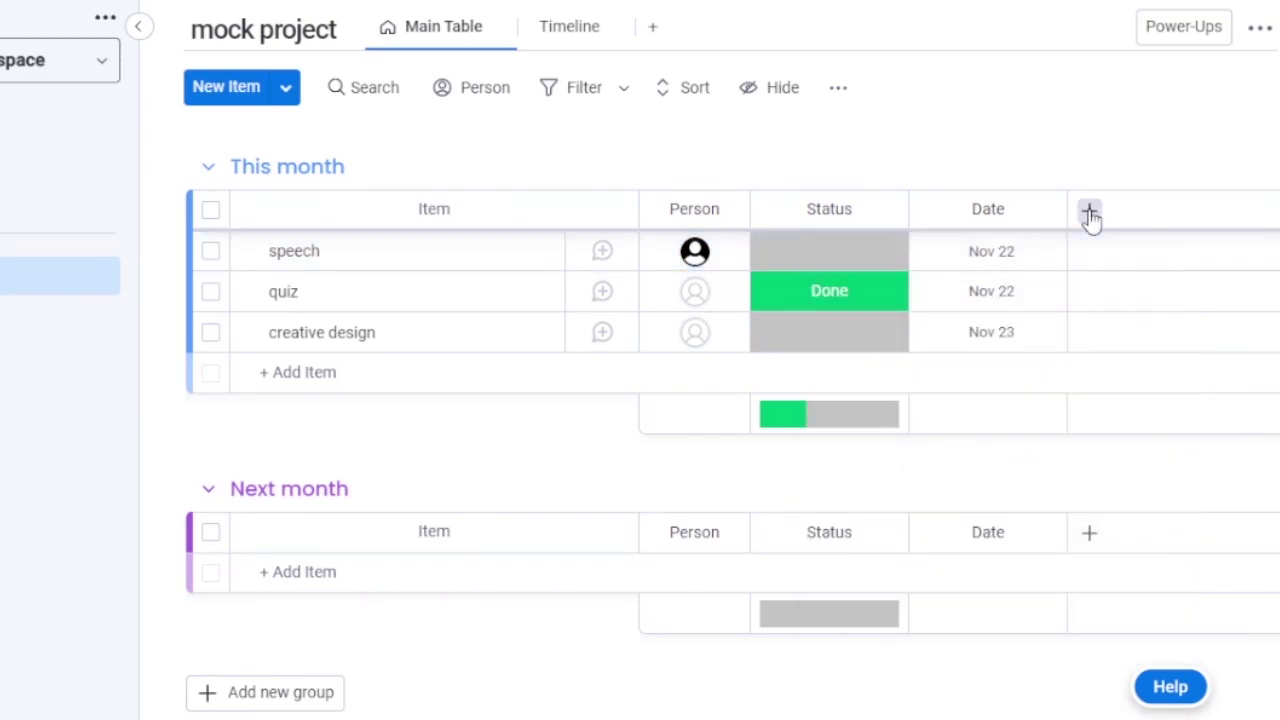
click(1089, 213)
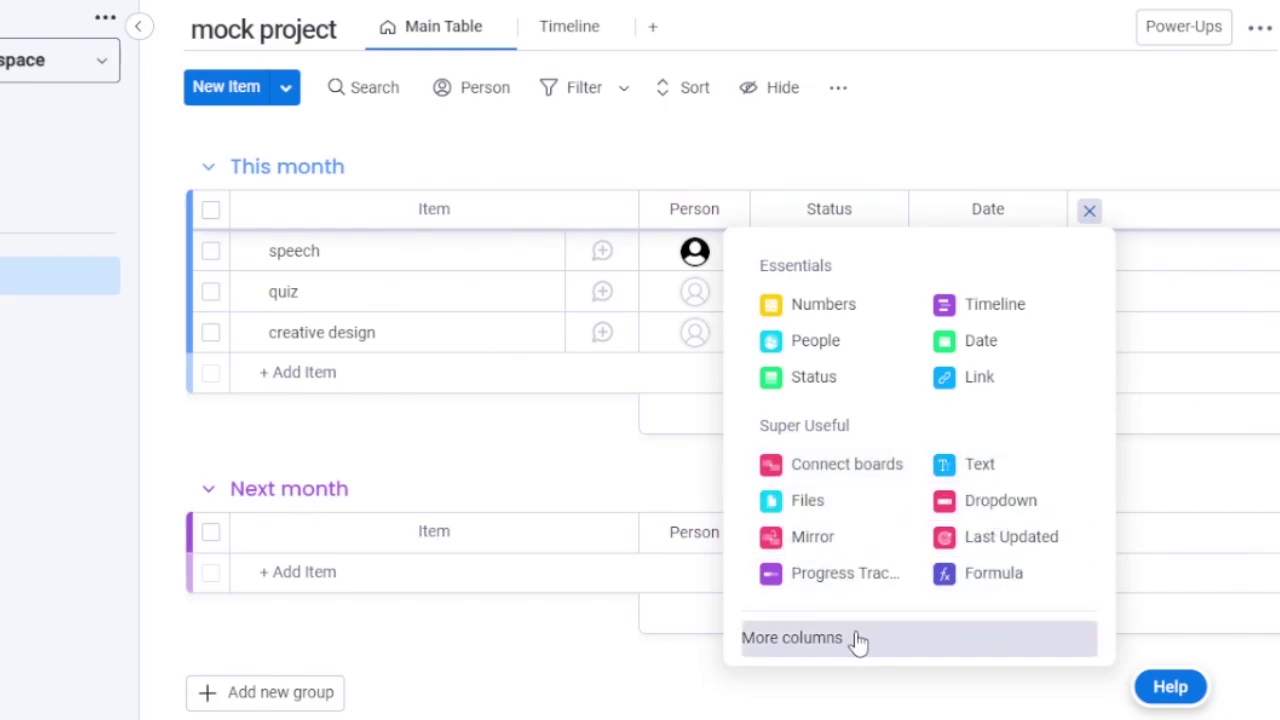
click(1089, 213)
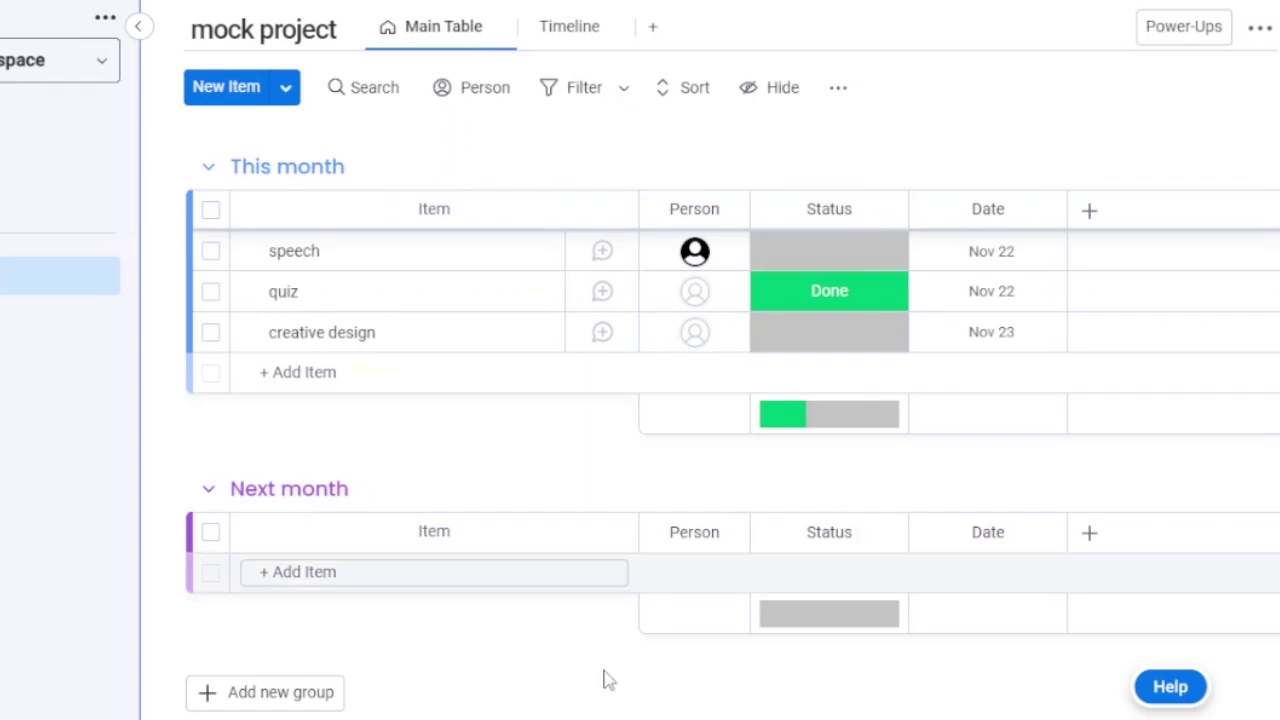
- Add a new group below Next month, color it lime green and name it New year
click(283, 694)
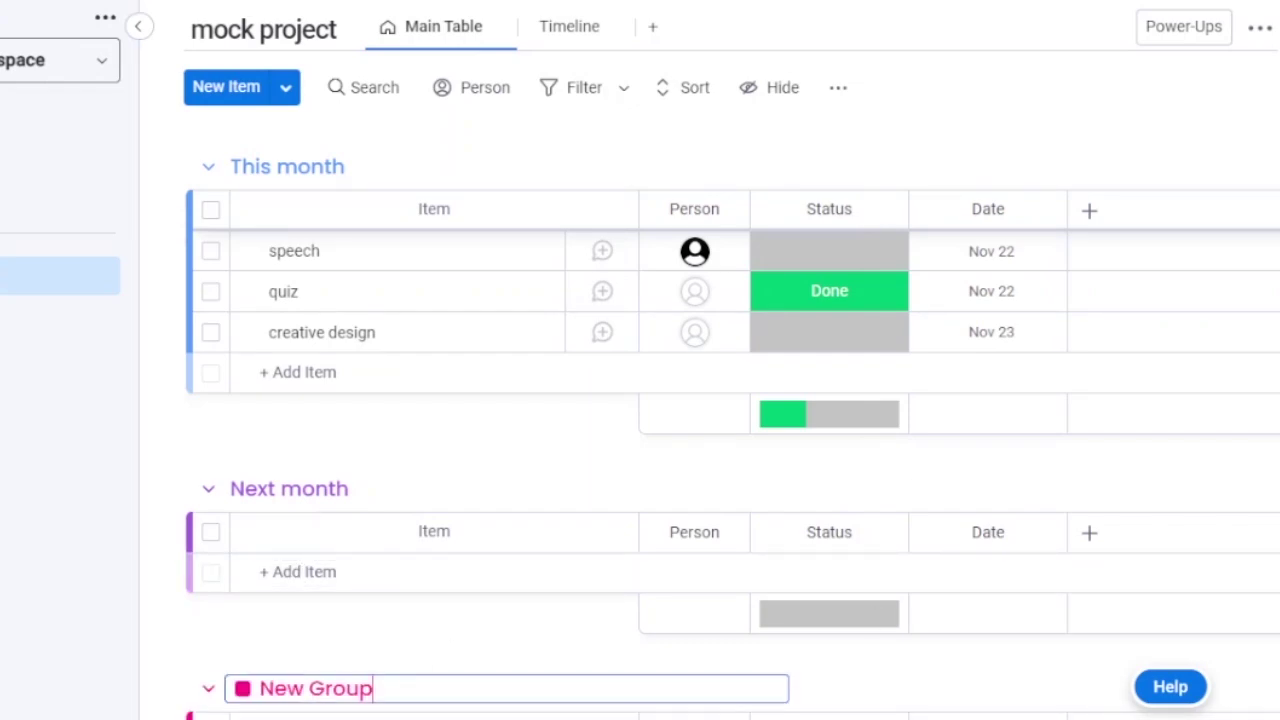
scroll(732, 417, down, 3)
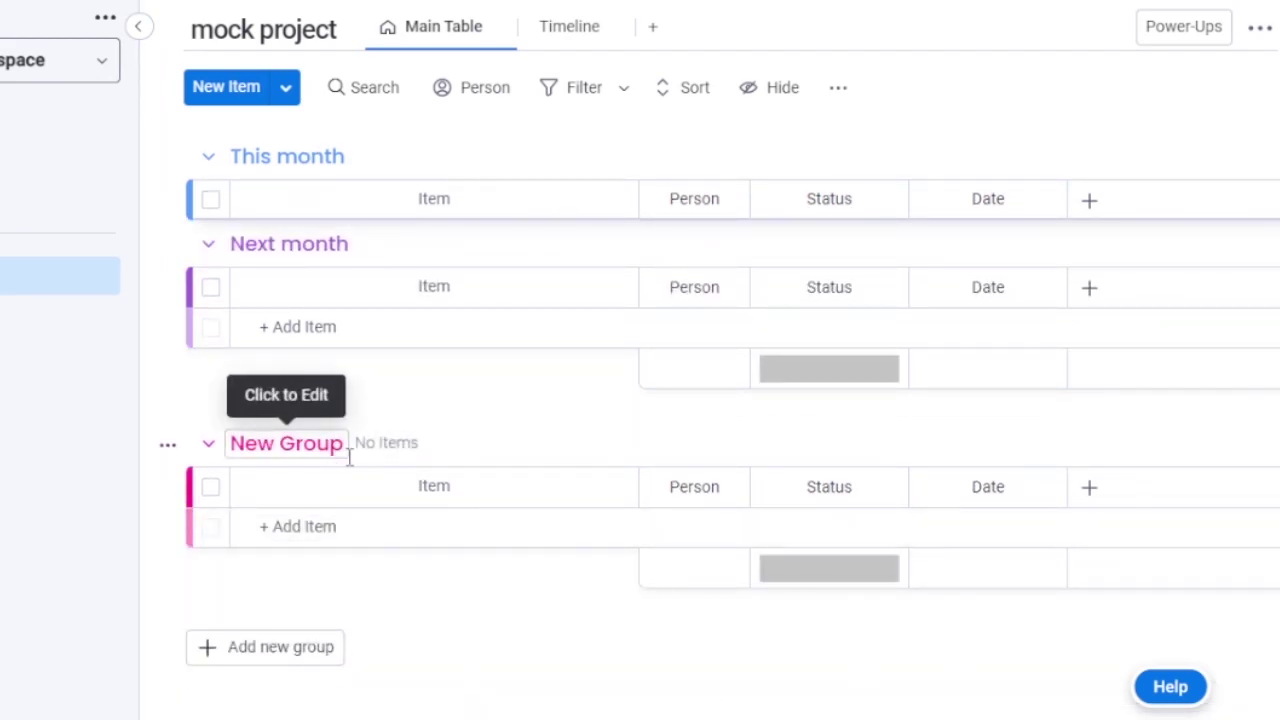
click(258, 441)
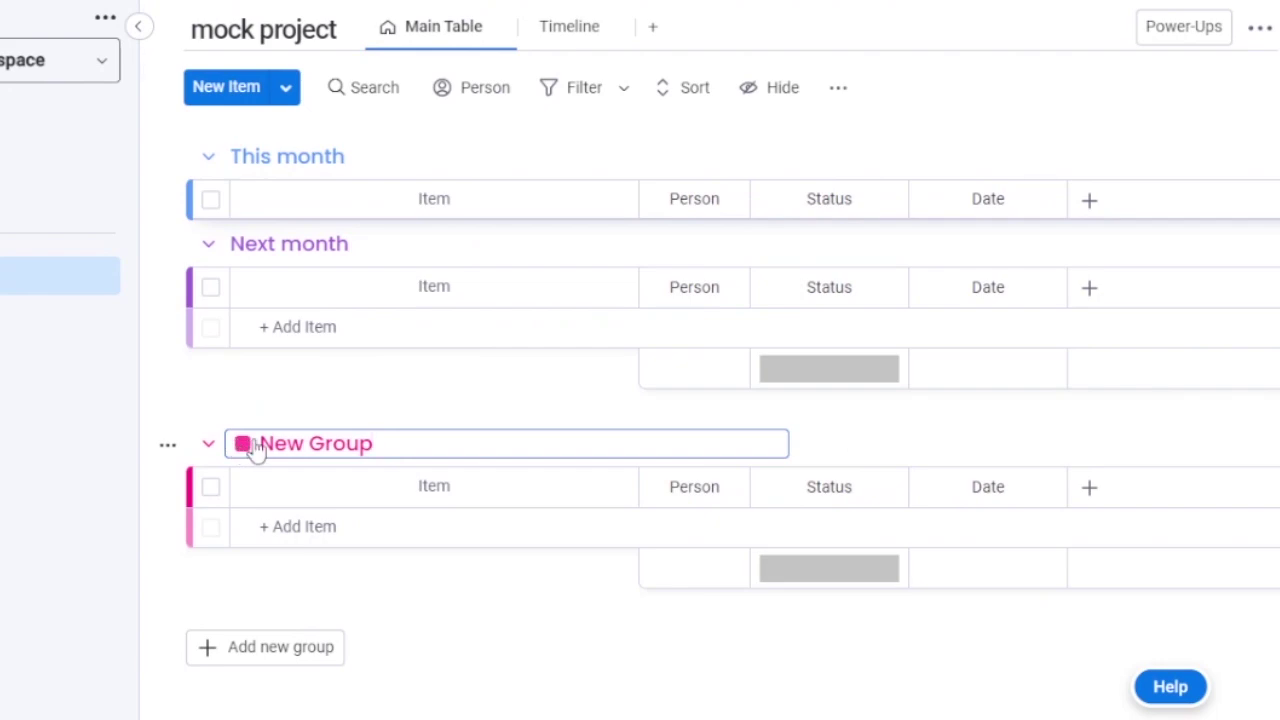
click(245, 445)
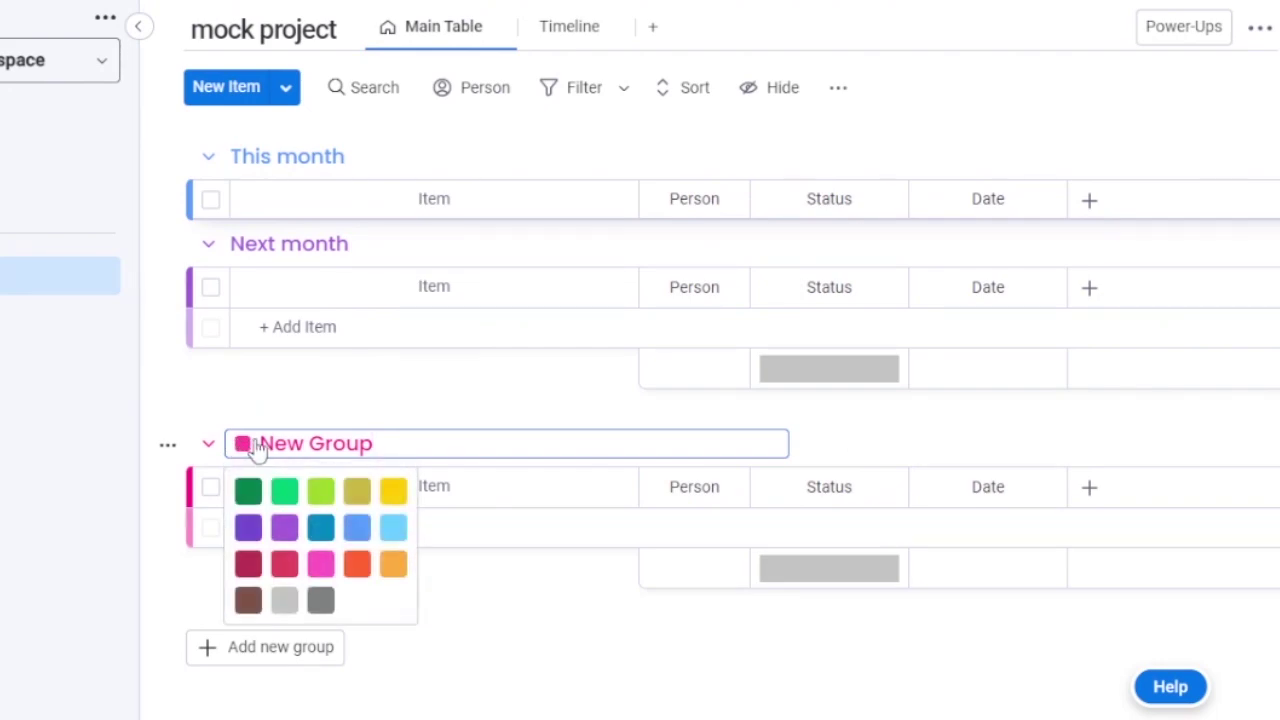
click(319, 494)
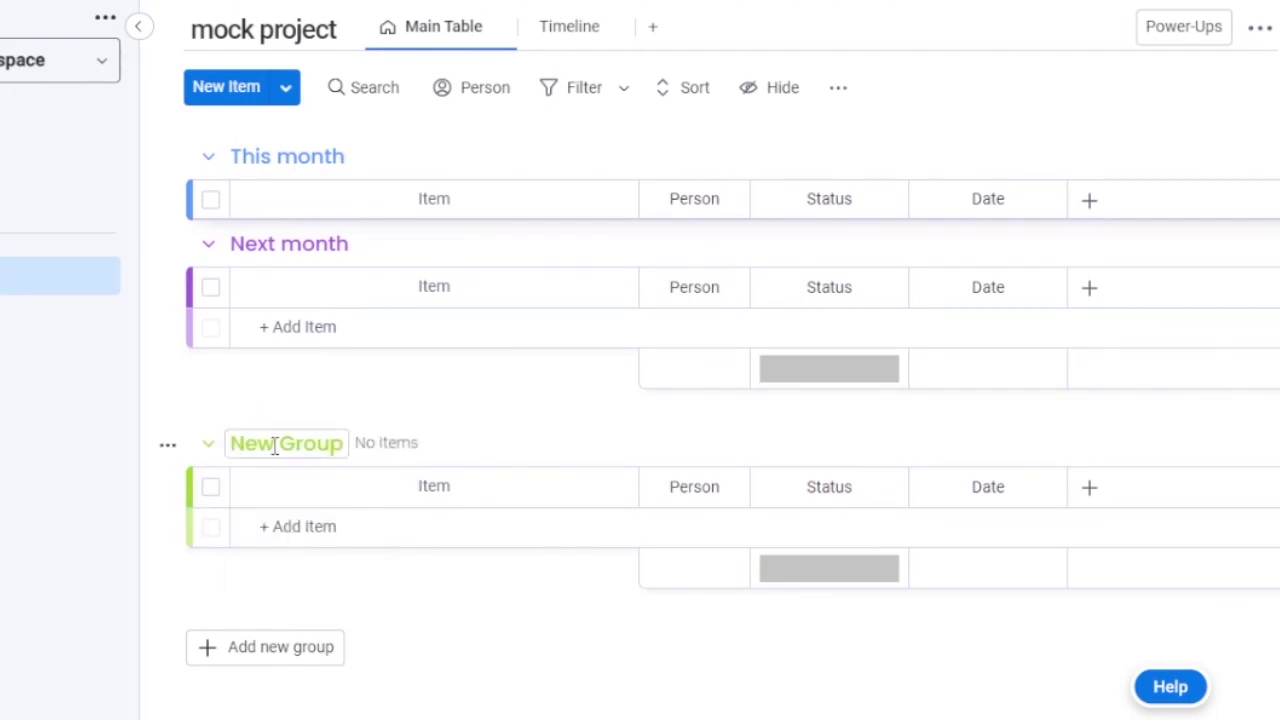
click(317, 446)
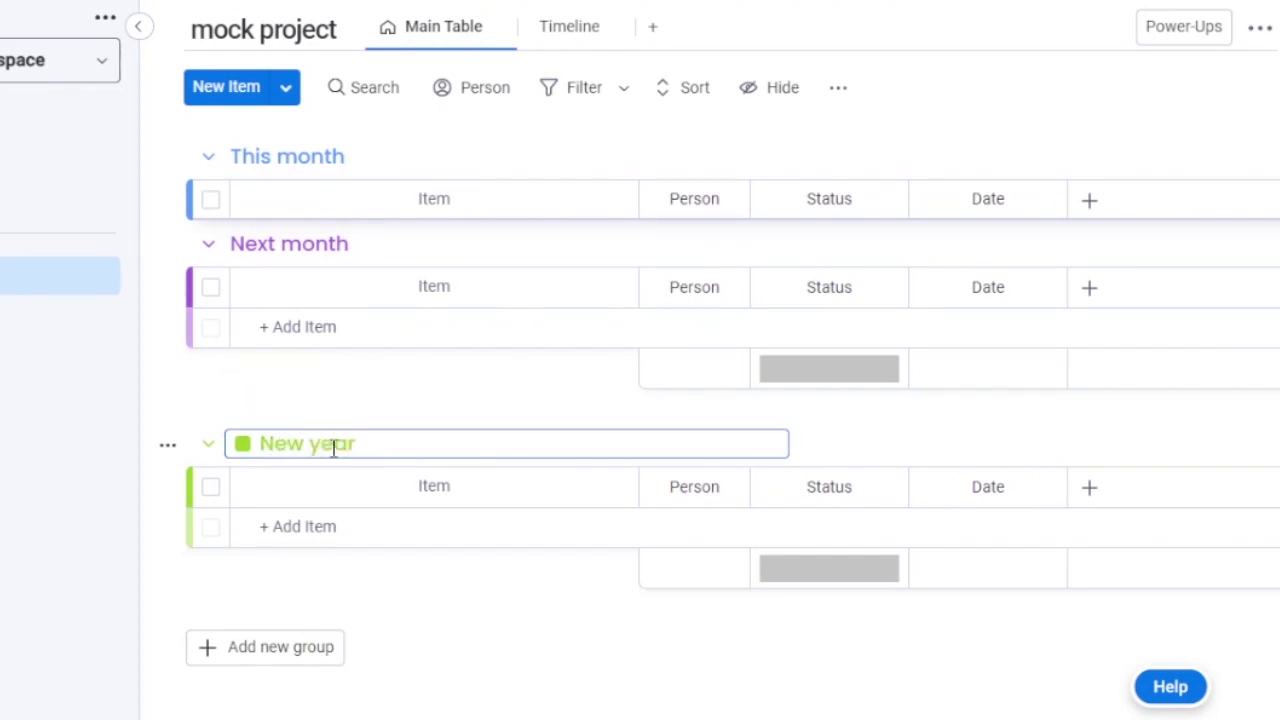
key(Return)
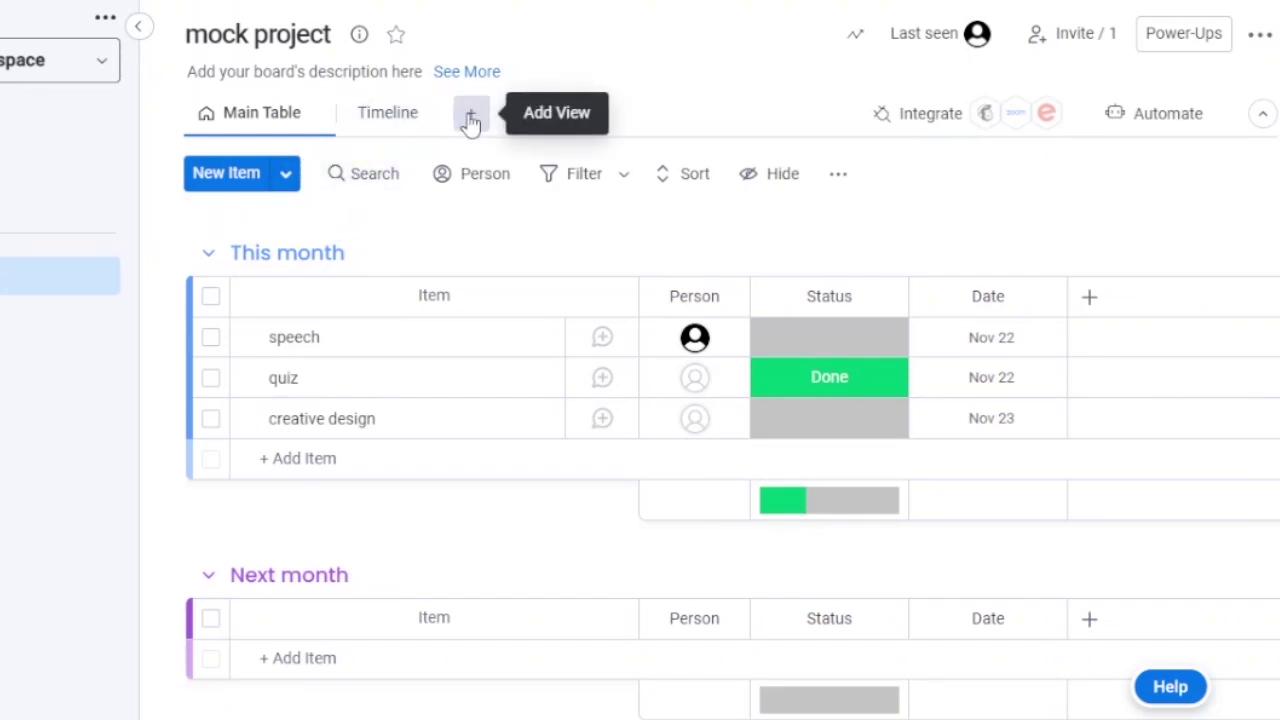
- Switch the mock project board to its Timeline view
click(368, 130)
click(489, 320)
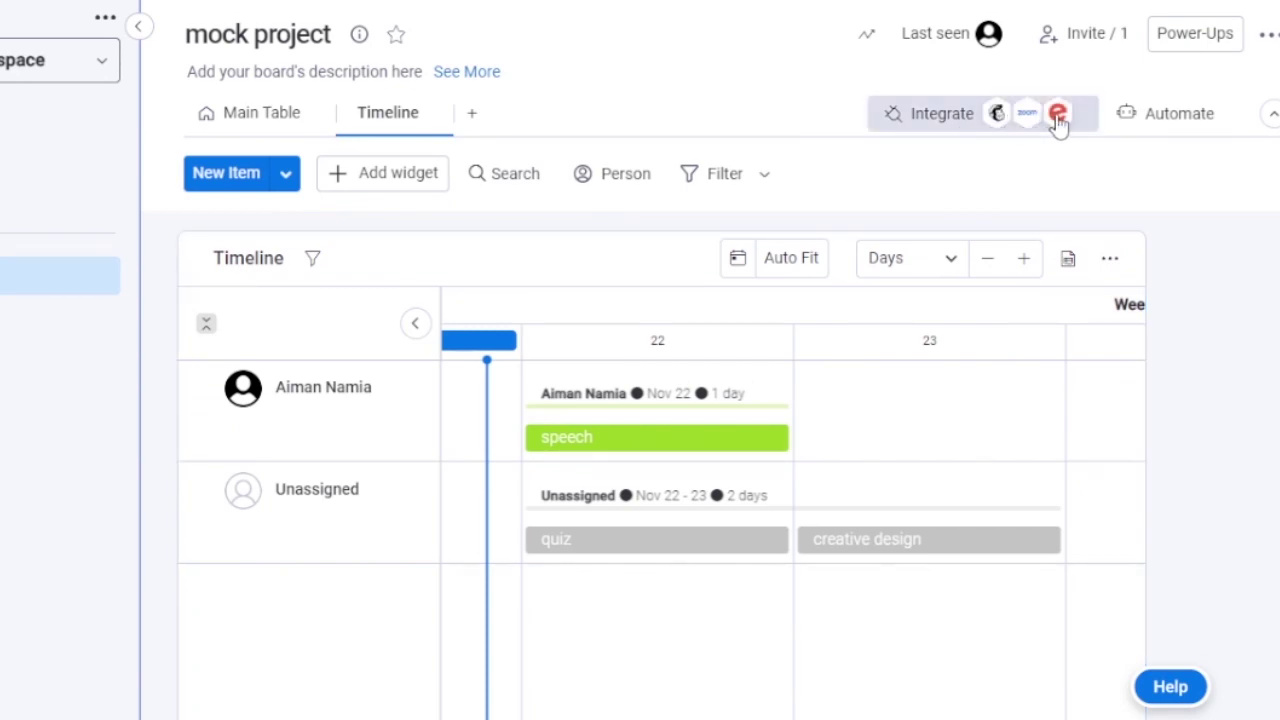
- Browse the automation templates in the board's Automations Center, from the basic to the featured ones, and return to the board
click(1182, 120)
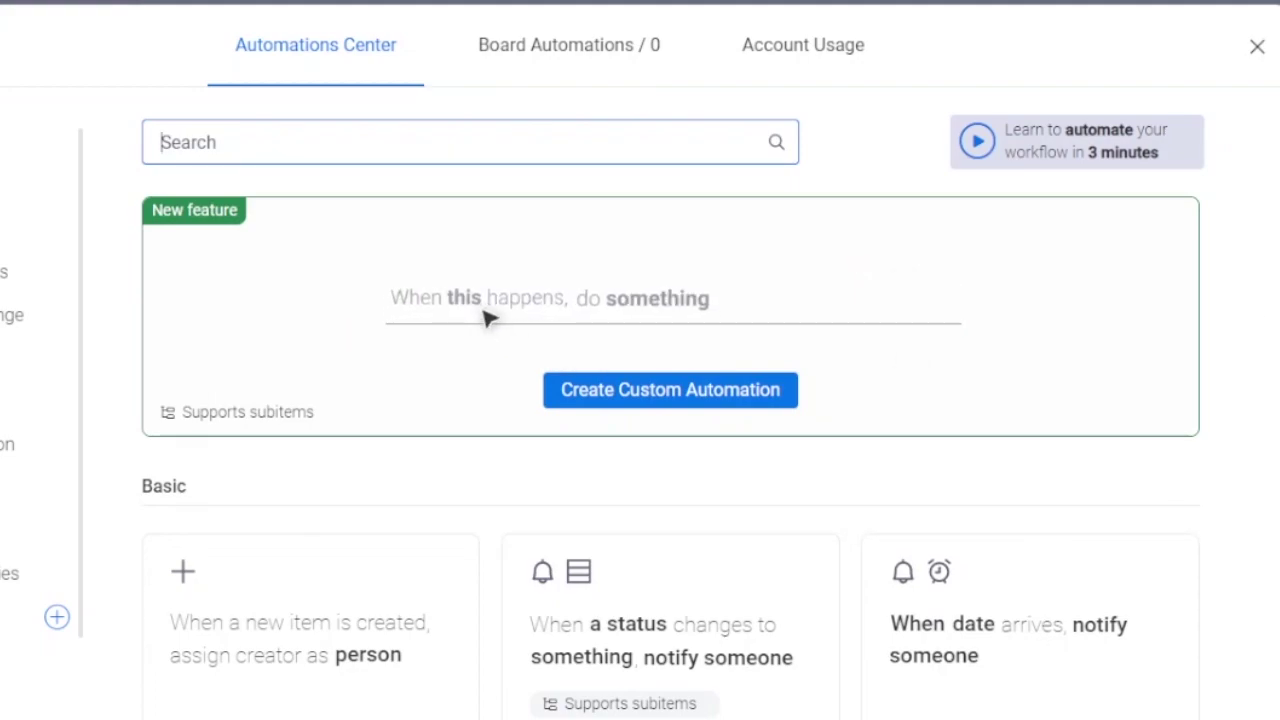
scroll(670, 450, down, 4)
scroll(670, 450, up, 4)
scroll(670, 450, down, 6)
scroll(670, 450, down, 2)
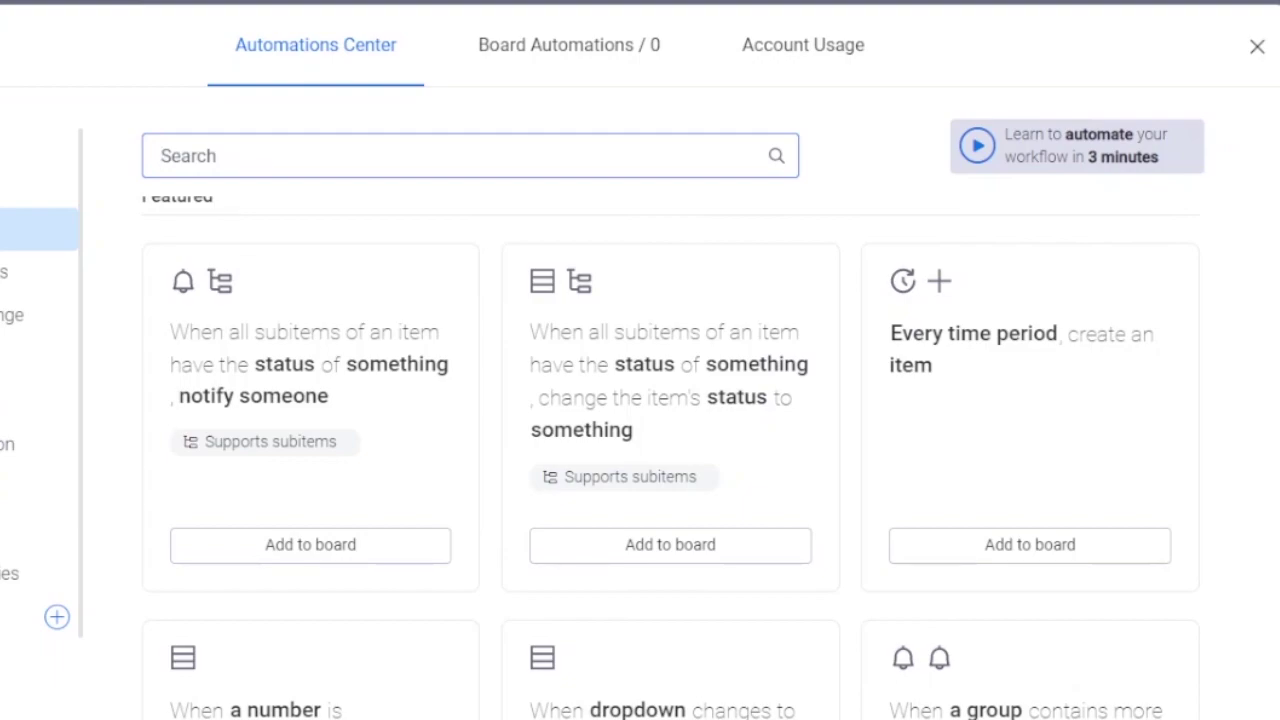
scroll(670, 450, down, 5)
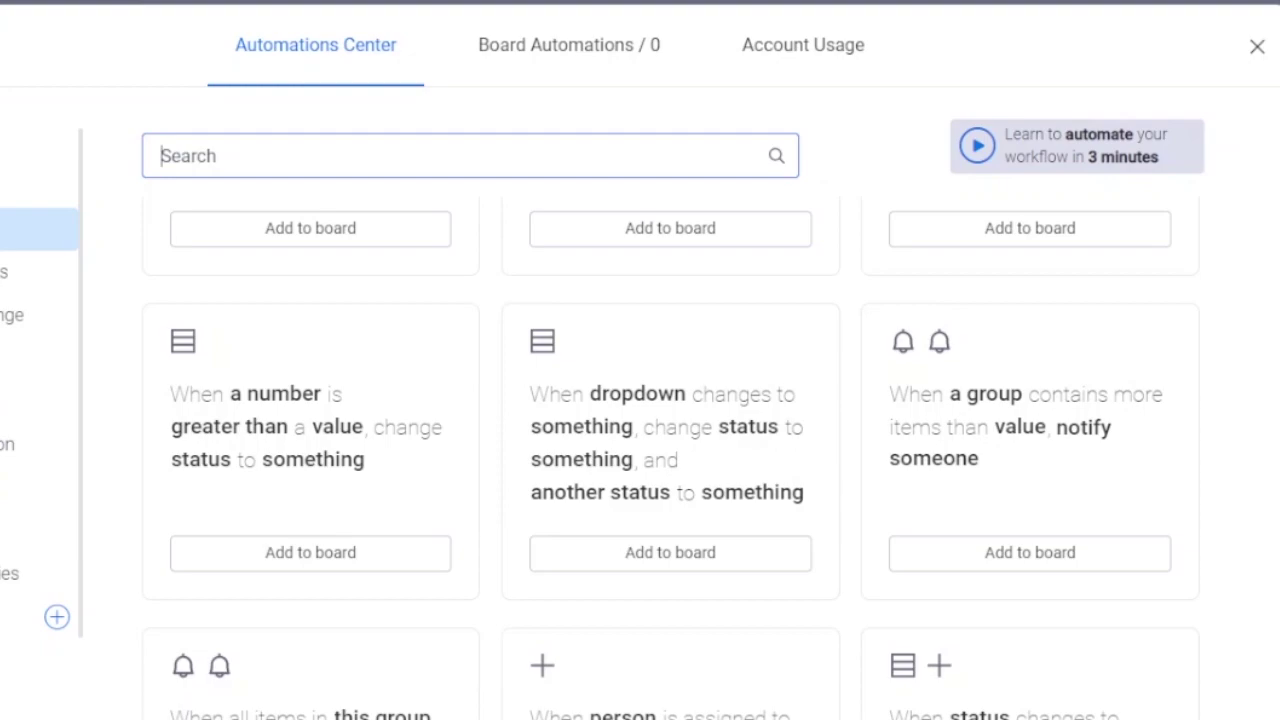
scroll(670, 458, down, 20)
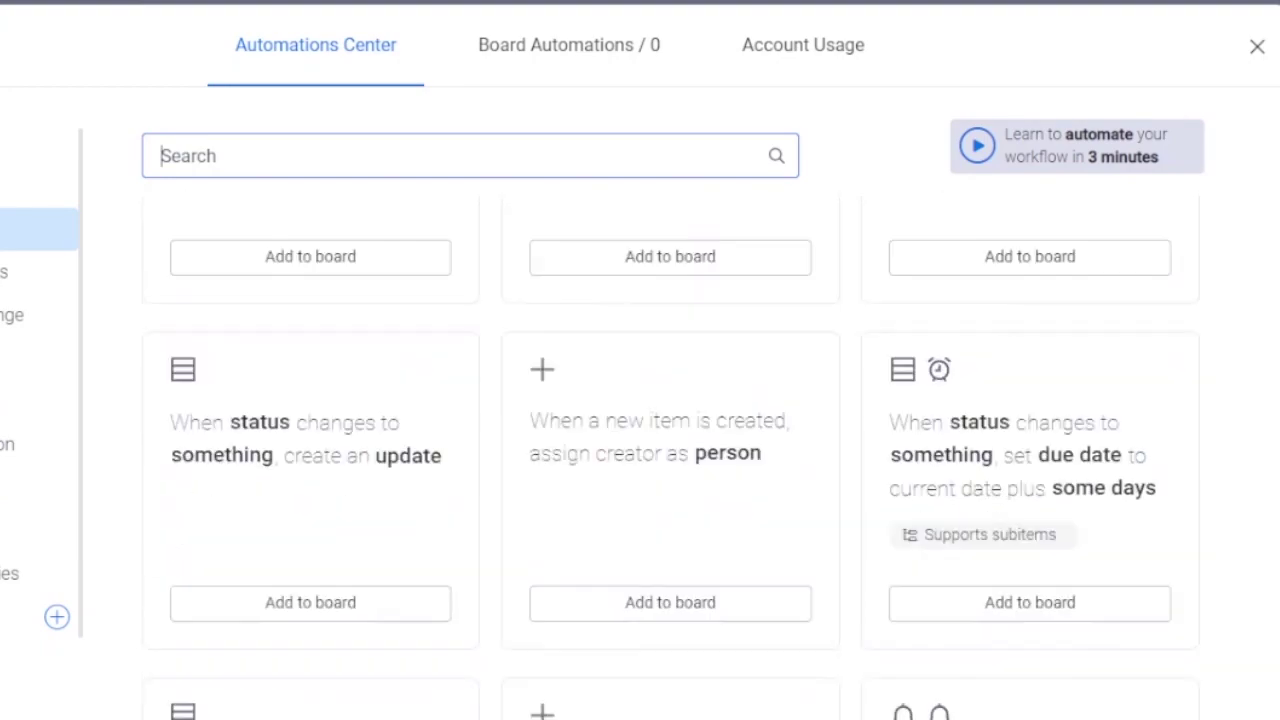
scroll(670, 450, up, 20)
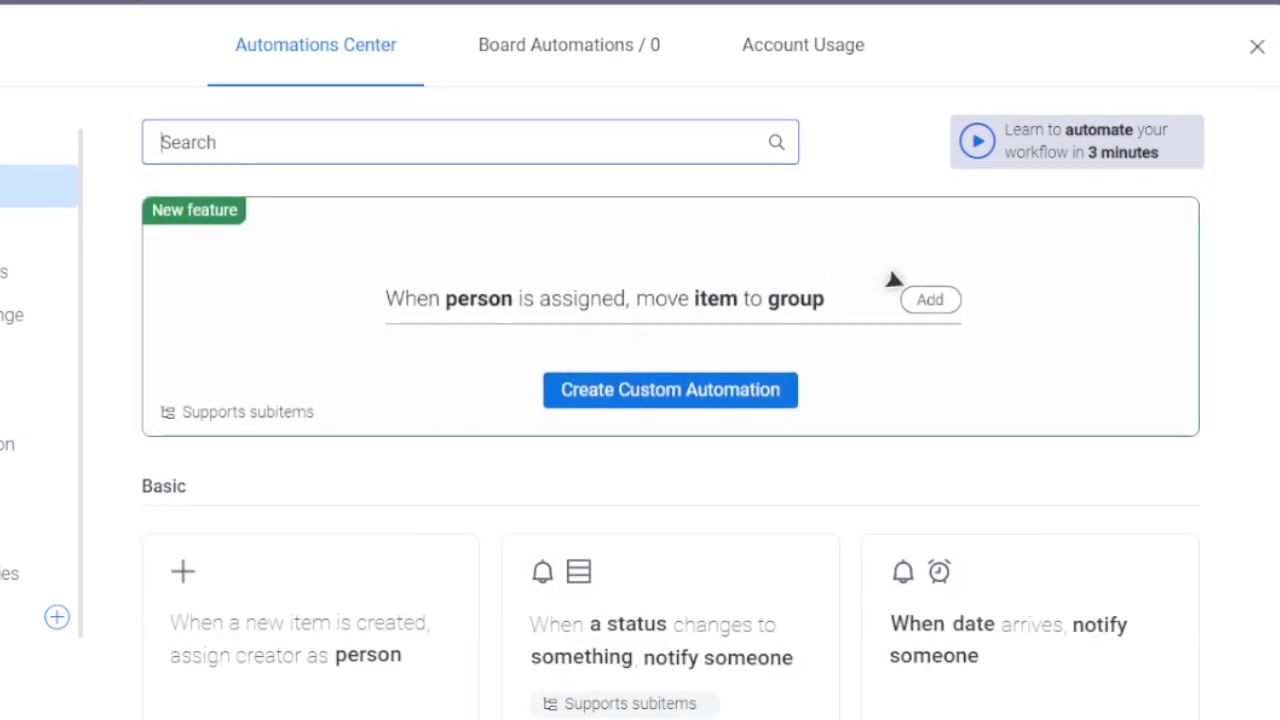
click(1258, 50)
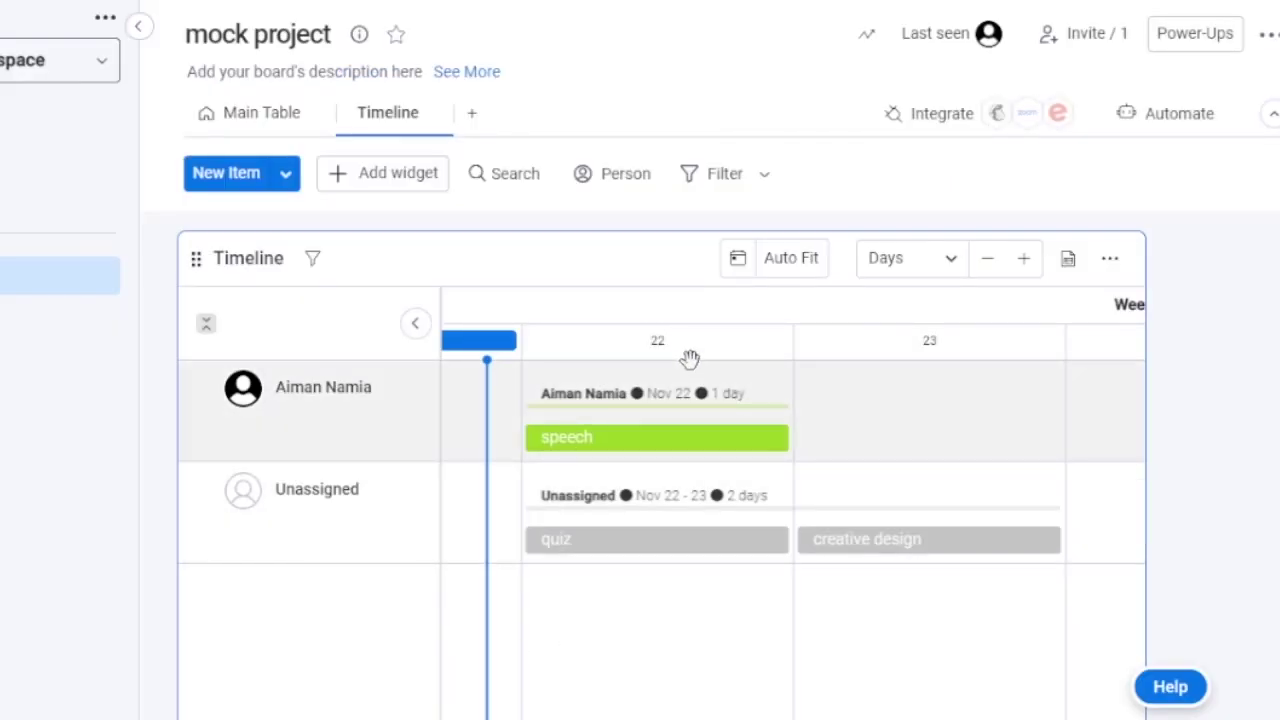
- Examine the view types that can be added to the board and its description and board info
click(472, 118)
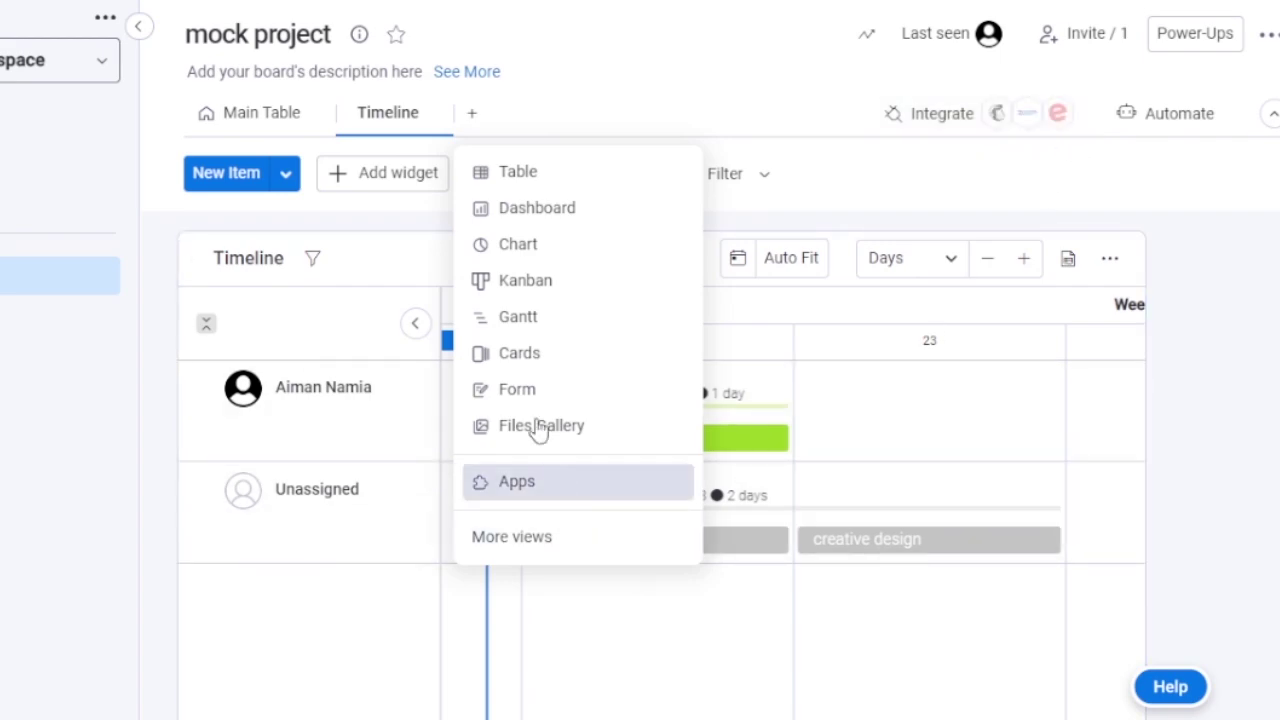
click(623, 136)
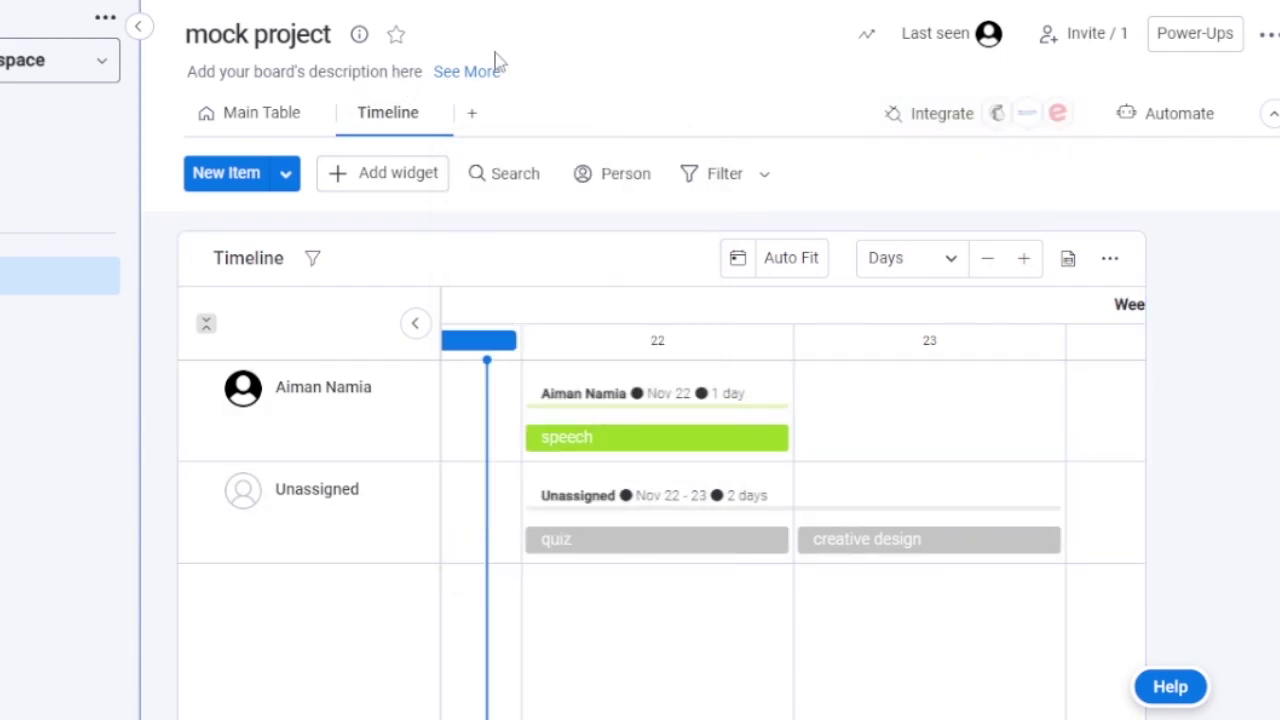
click(305, 70)
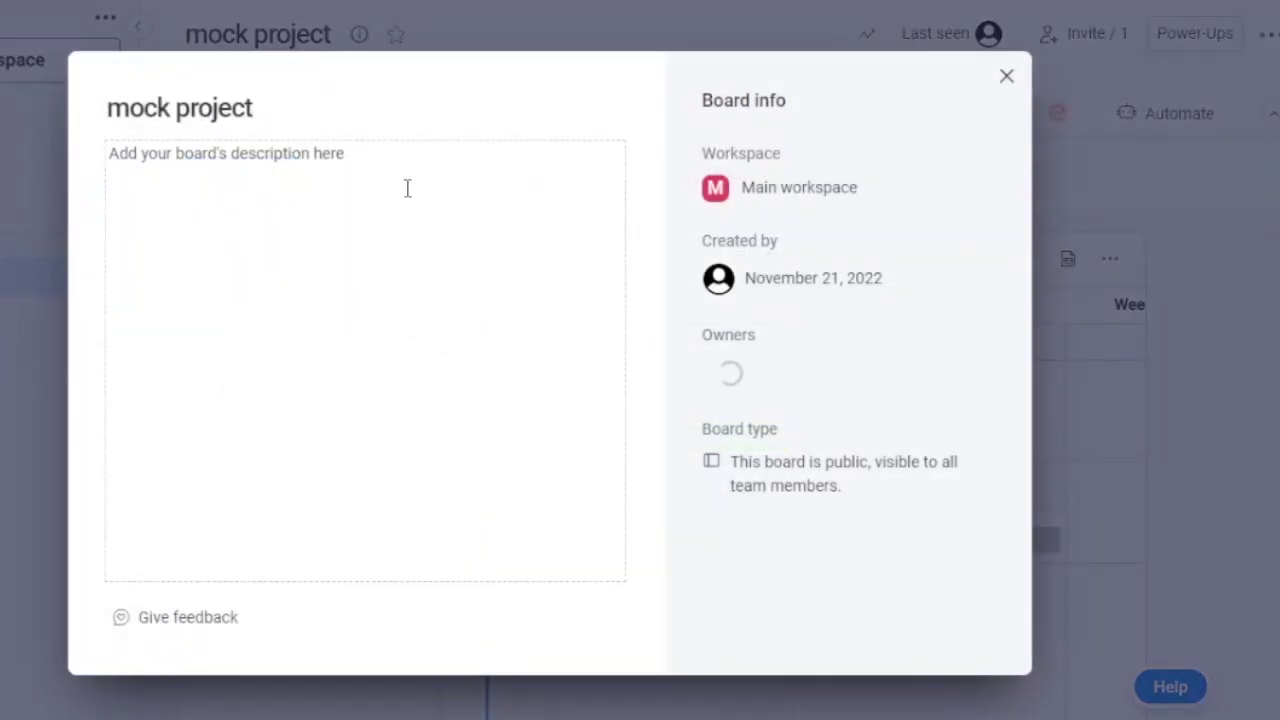
click(331, 167)
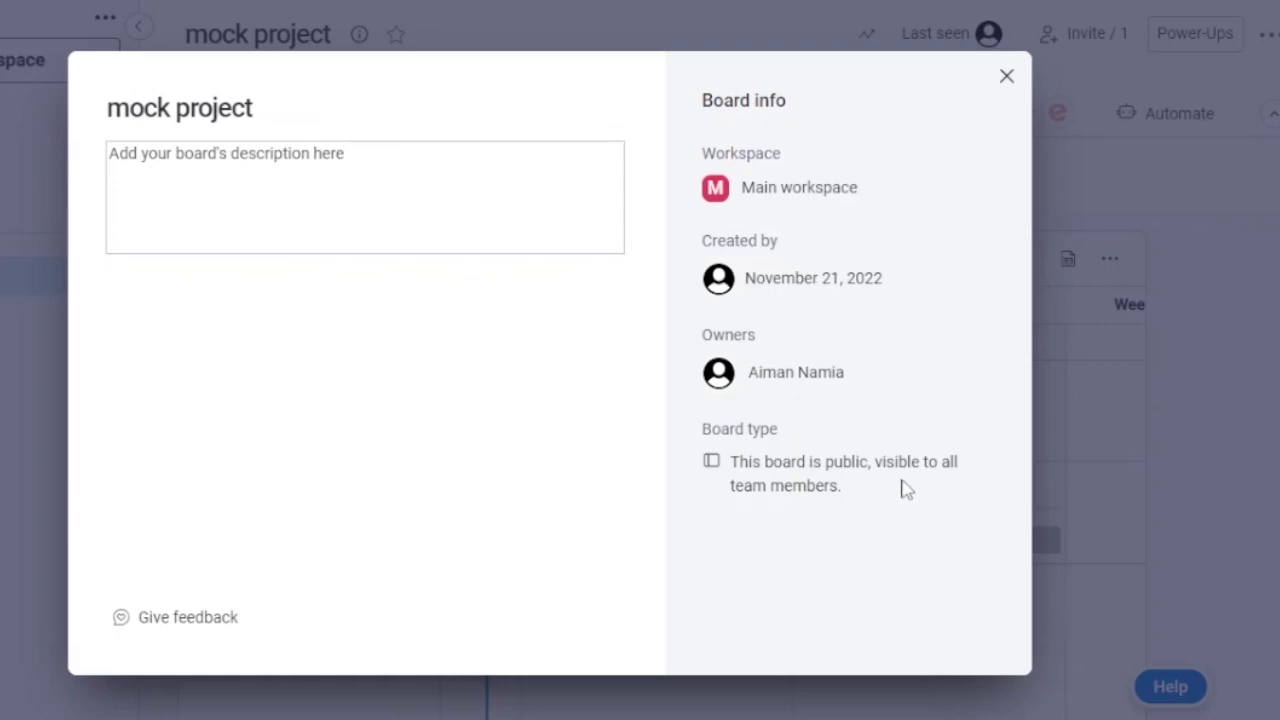
click(1006, 77)
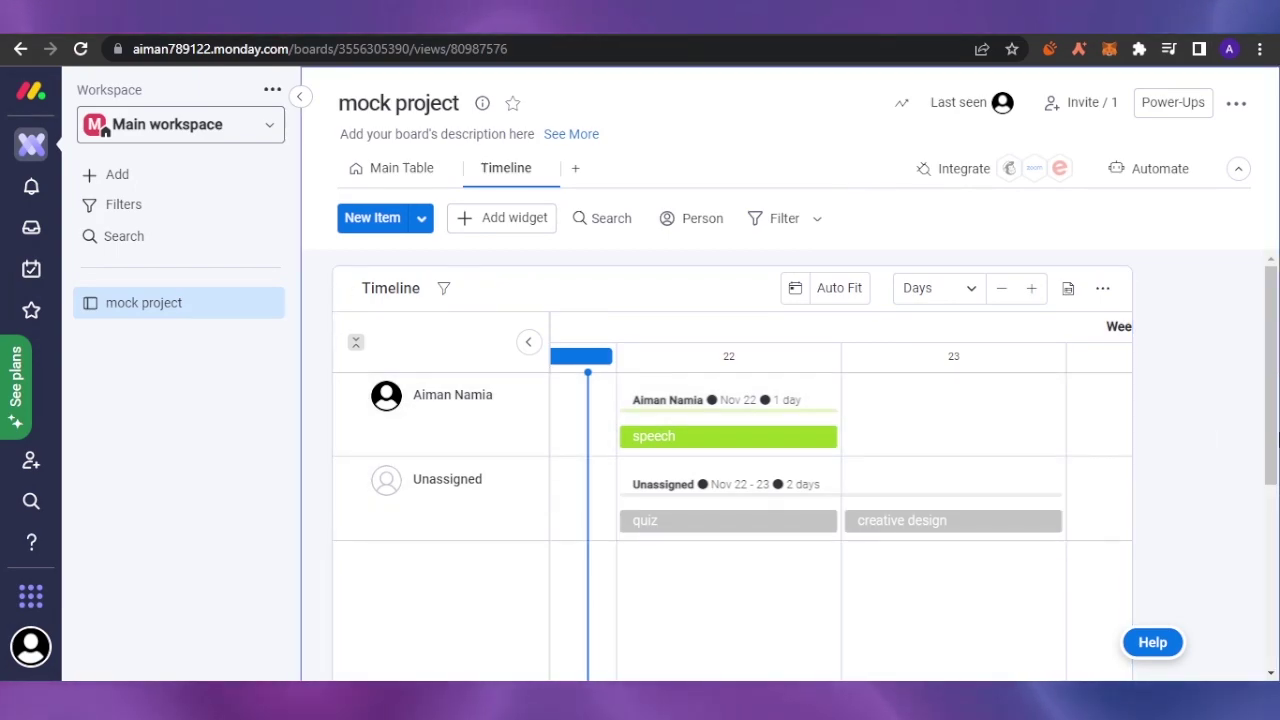
drag(1268, 360, 1250, 560)
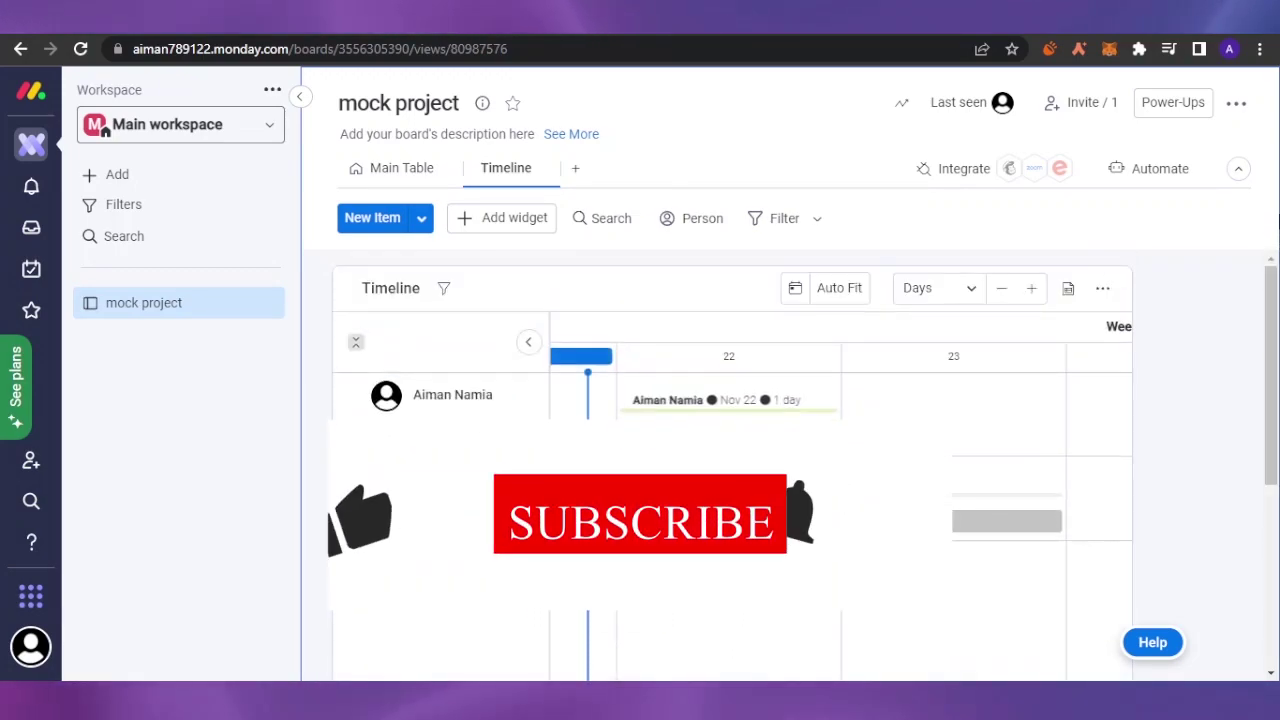